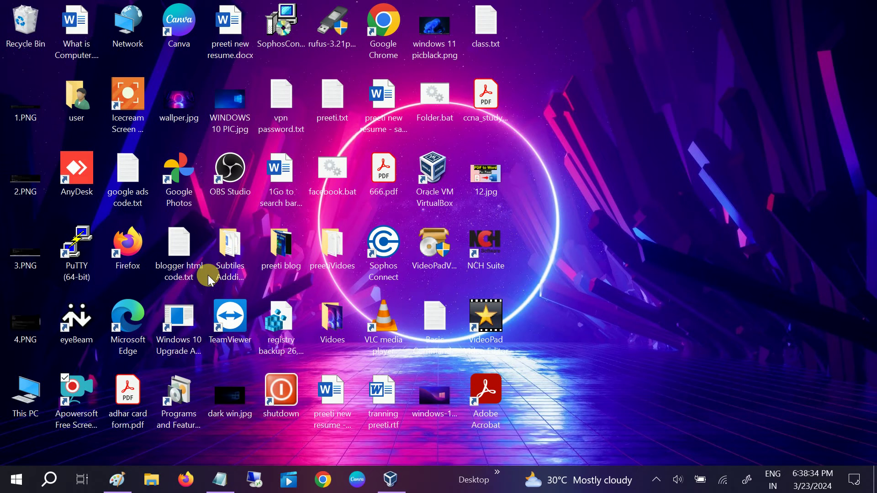
- Restore Paint and briefly select the Windows Update error panel in the 0x80070643 screenshot
left_click(117, 480)
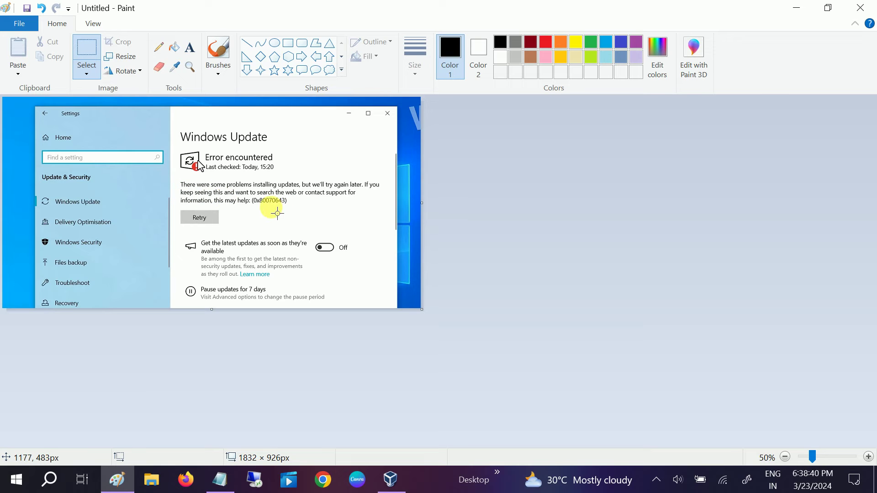
left_click_drag(155, 129, 387, 254)
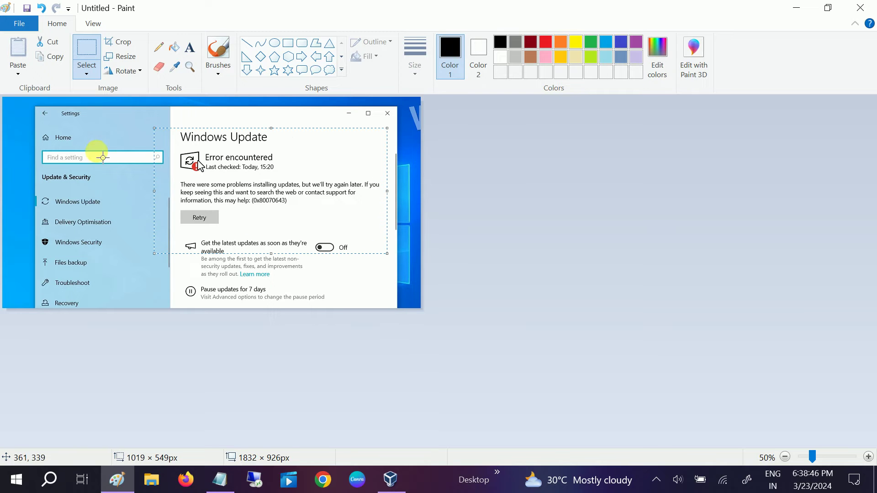
left_click(114, 134)
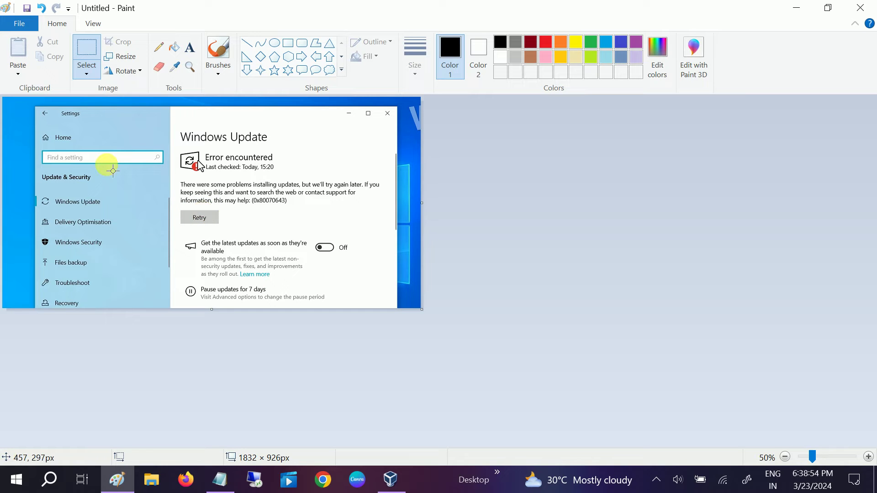
- Search 'serv' to launch the Services app, then minimize Paint
left_click(52, 481)
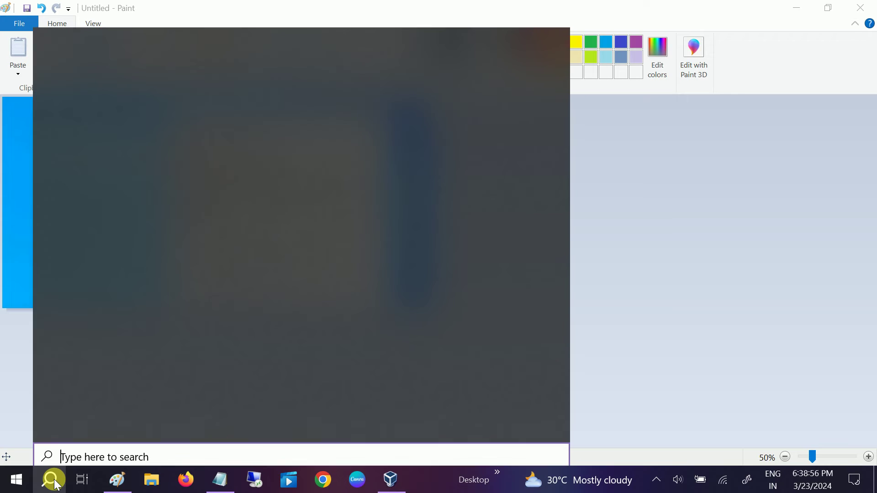
type("serv")
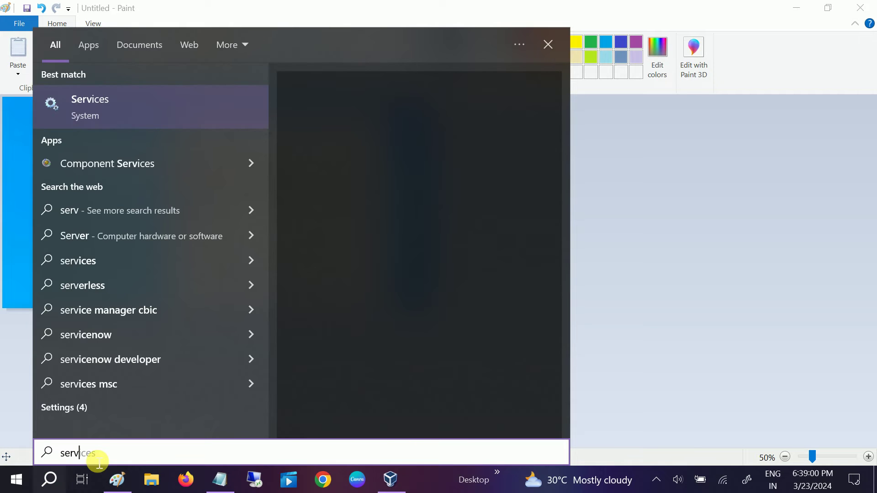
left_click(122, 120)
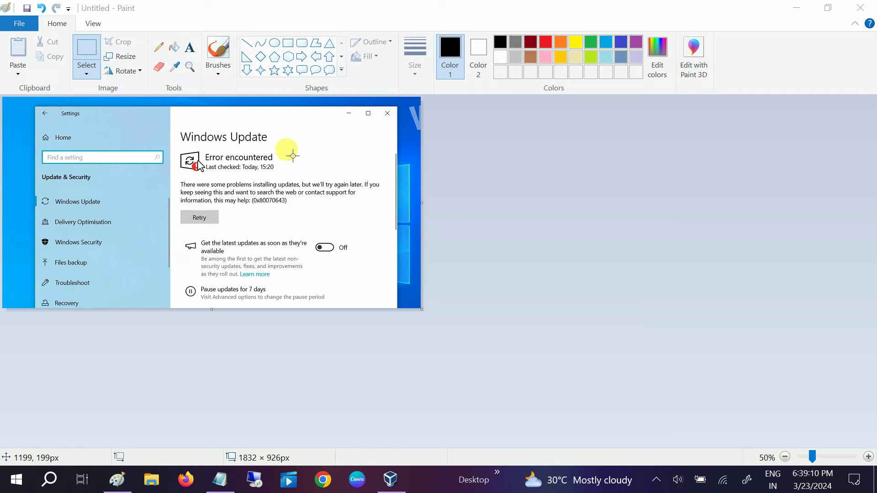
left_click(797, 10)
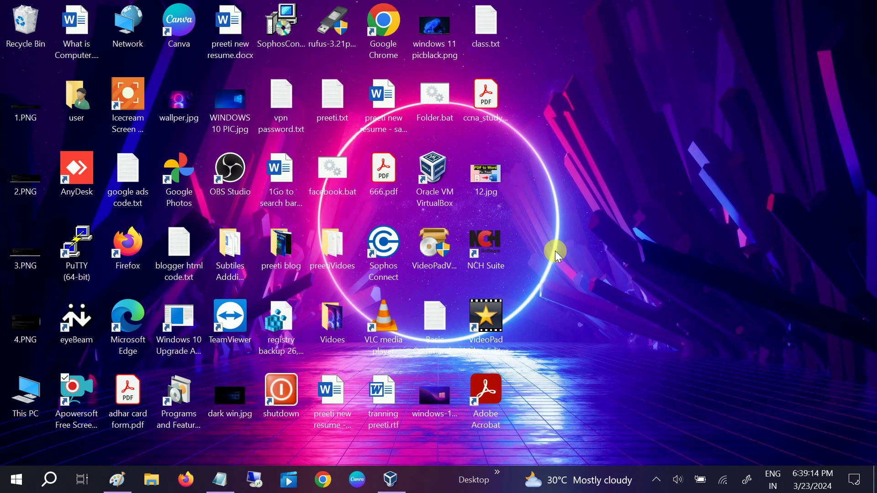
- Dismiss the services.msc Run box and select Windows Update, showing Running, Manual (Trigger Start)
key("super+r")
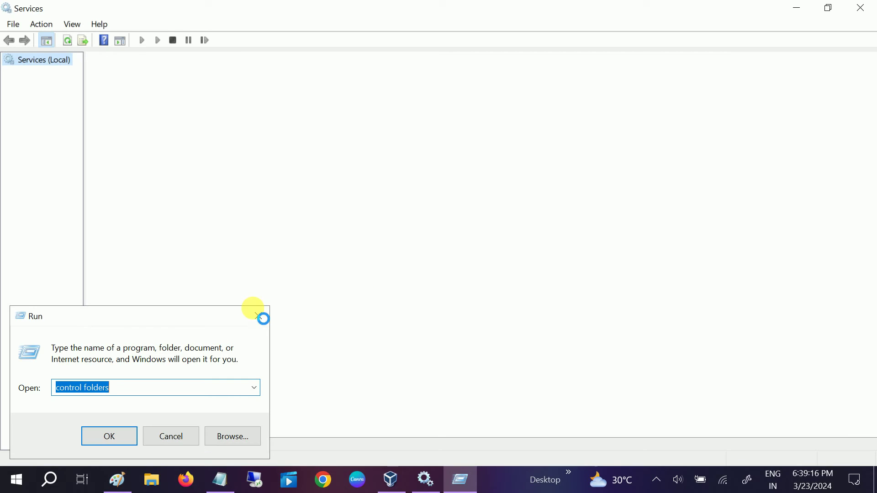
type("servic")
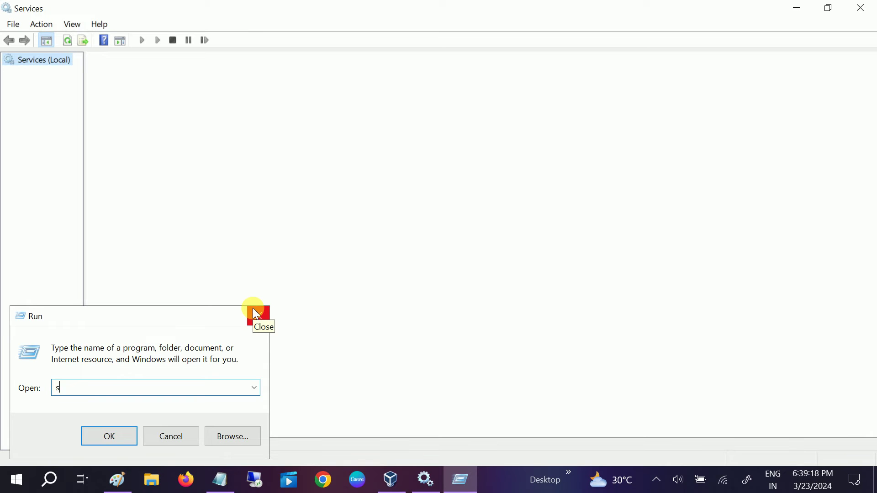
type("es.m")
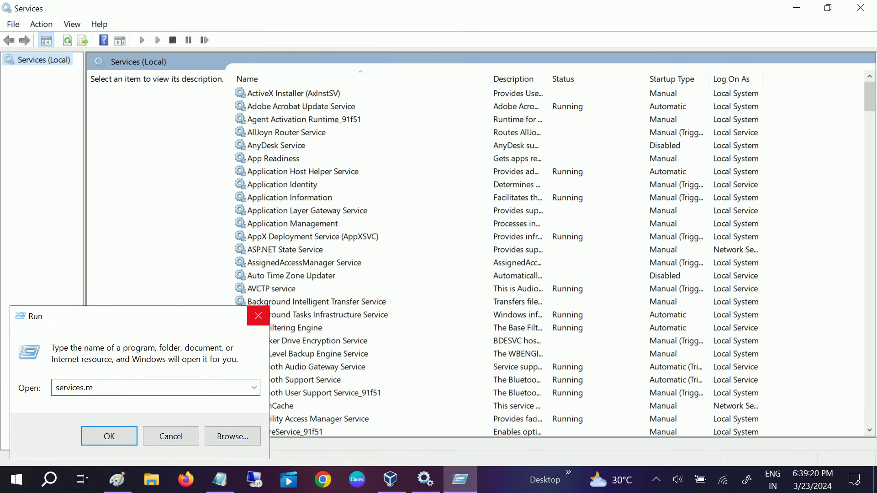
type("sc")
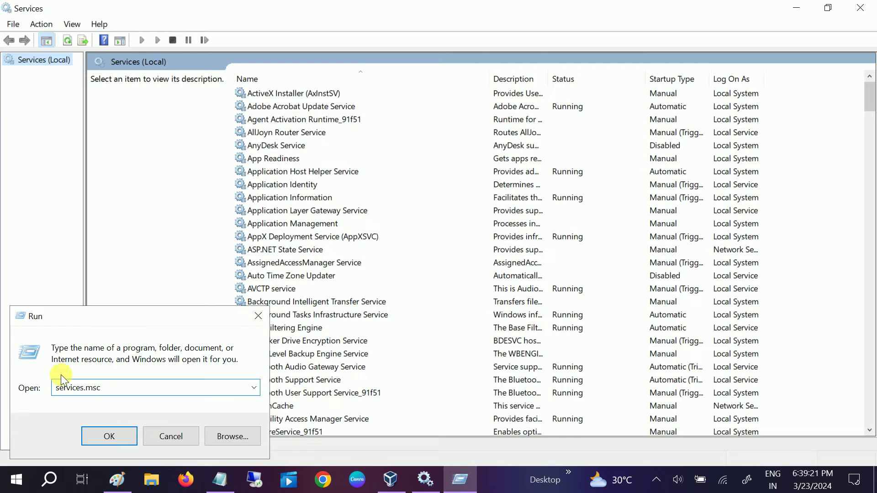
left_click(258, 317)
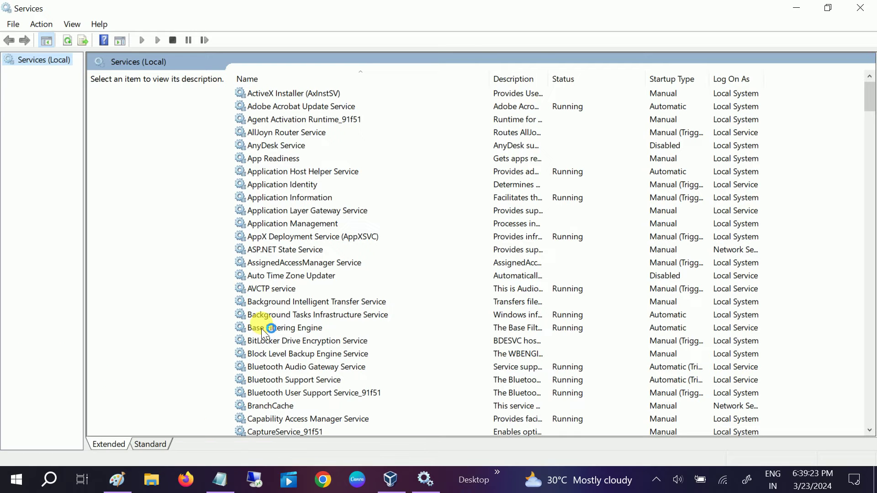
left_click(306, 276)
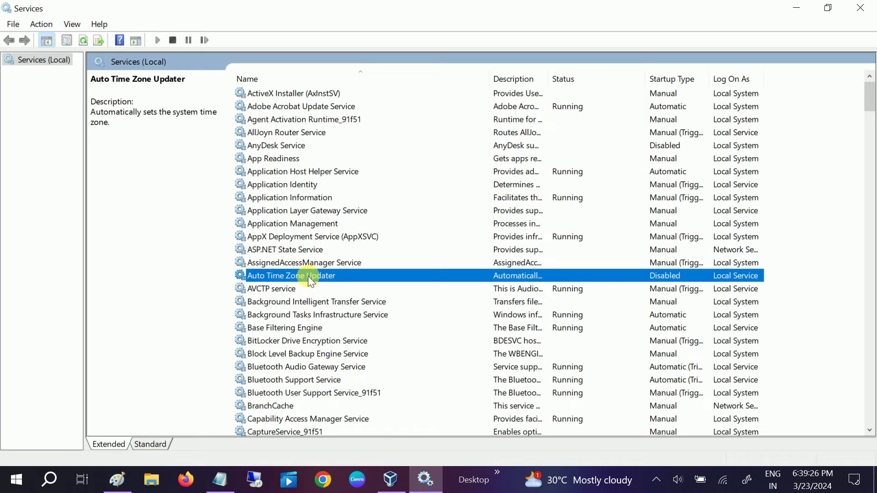
key("w")
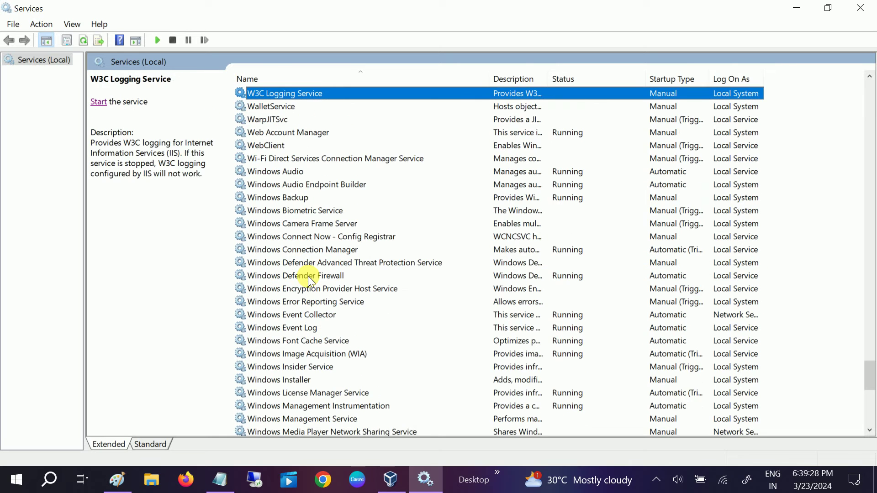
key("Down")
key("Down")
key("Down")
key("Down")
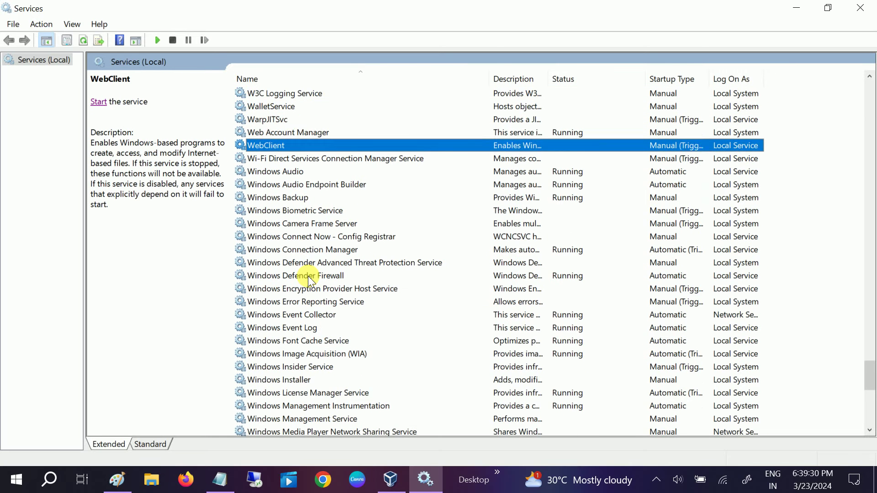
scroll(308, 276, "down", 2)
scroll(309, 282, "down", 5)
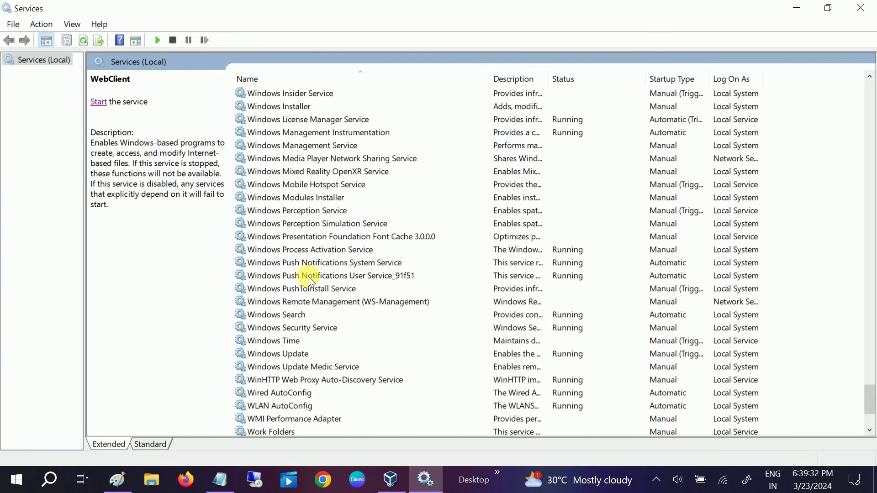
left_click(306, 358)
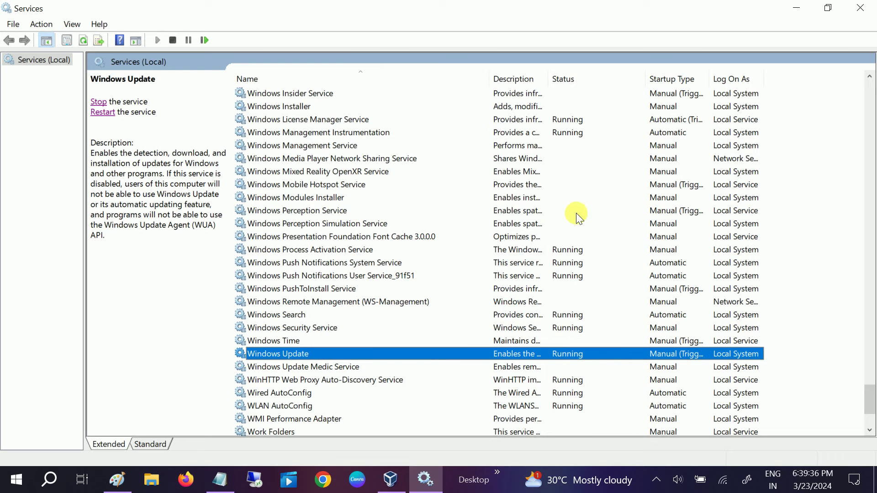
scroll(449, 298, "down", 1)
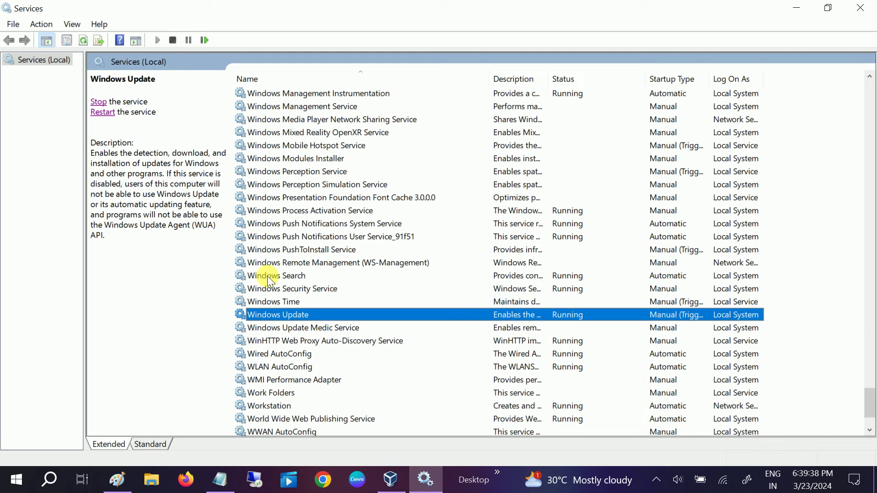
- Check Update & Security in Settings (up to date, last checked 9:39 AM), then return to Services
left_click(14, 478)
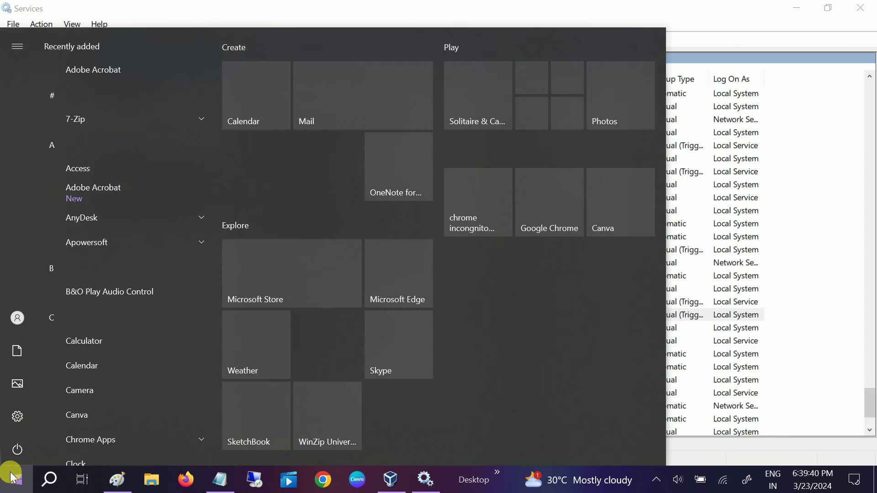
left_click(18, 424)
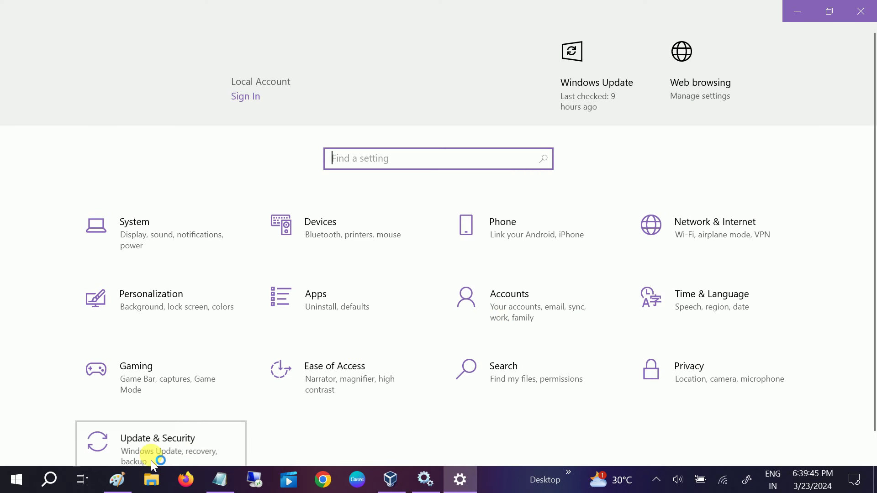
left_click(153, 463)
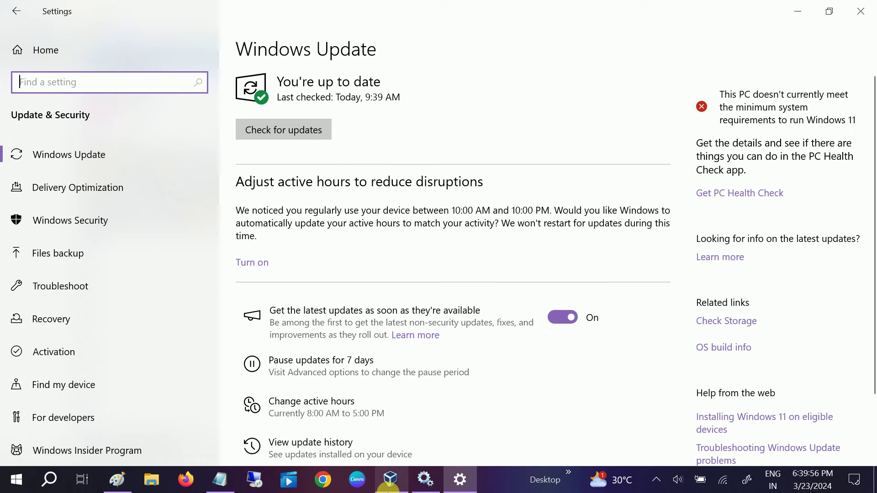
left_click(425, 479)
- Set Windows Update's startup type to Automatic in its properties and apply it
scroll(351, 285, "down", 1)
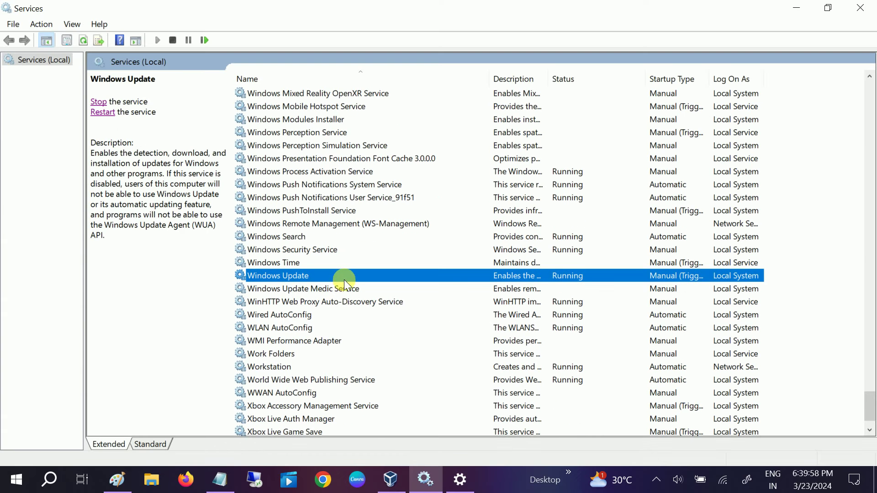
right_click(344, 273)
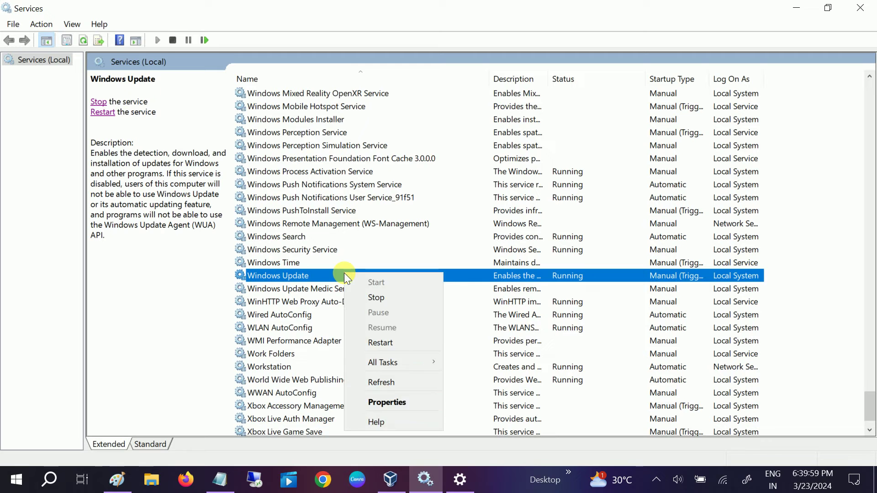
left_click(388, 402)
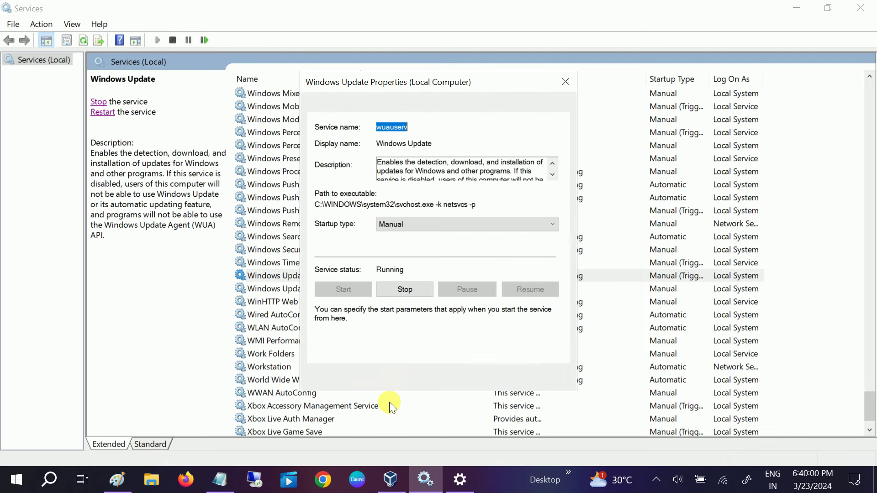
left_click(414, 226)
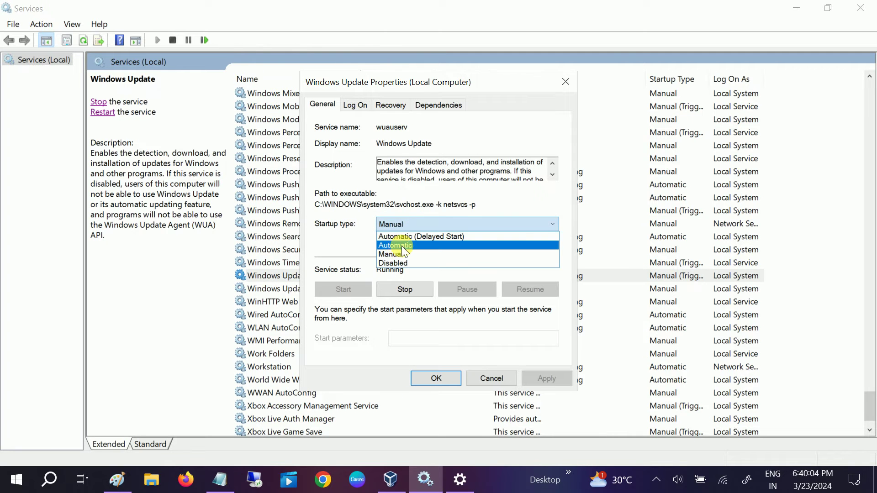
left_click(402, 245)
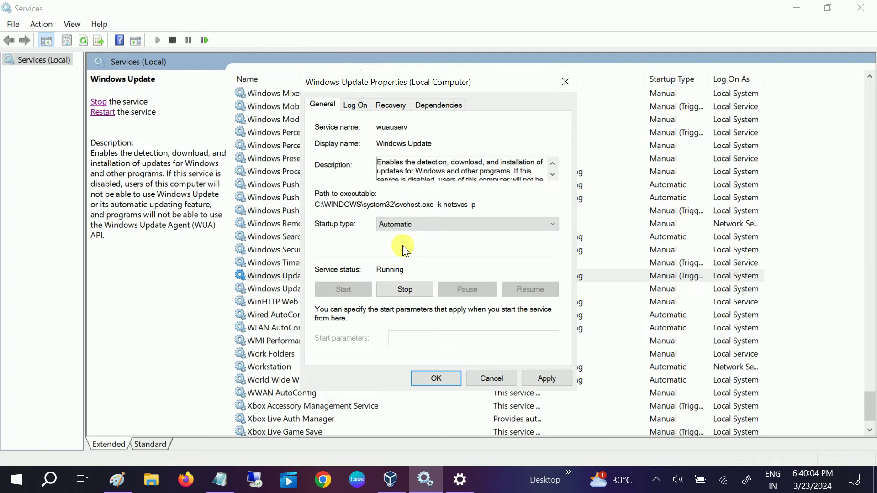
left_click(544, 379)
- Stop and restart Windows Update, then close its properties with OK
left_click(406, 289)
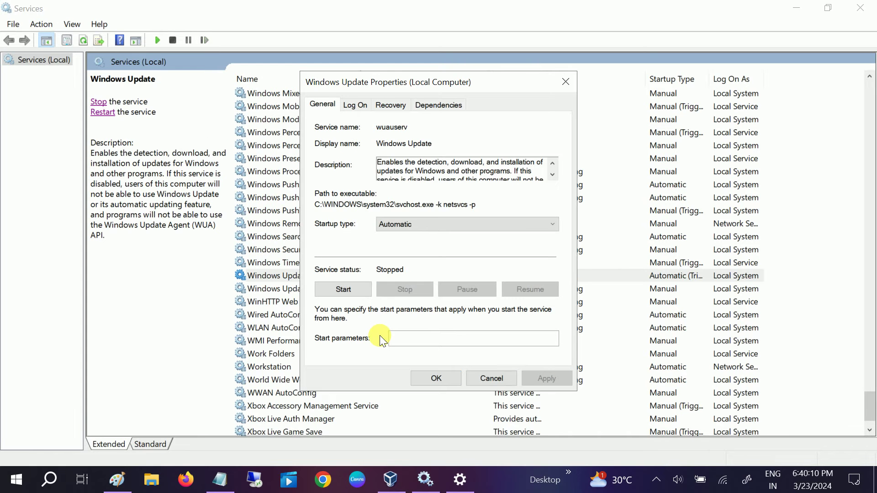
left_click(346, 289)
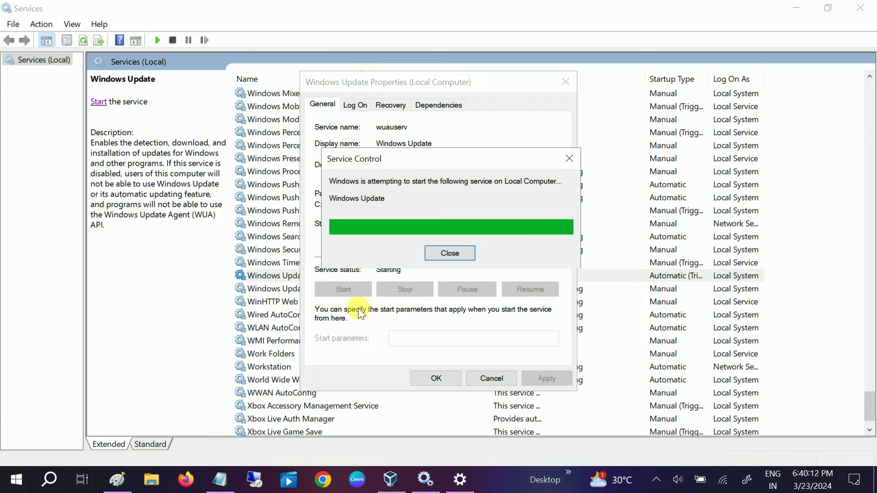
left_click(443, 379)
left_click(395, 277)
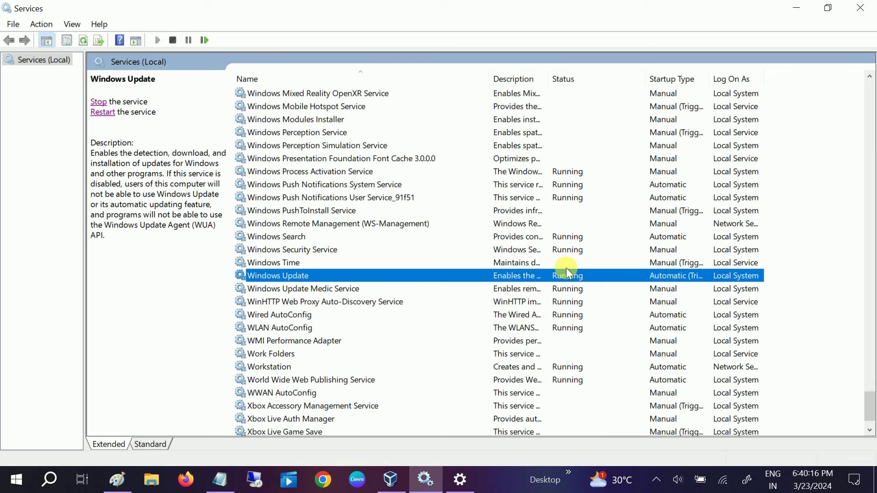
- Restart Windows Update from the left panel, start it, and reselect its row
left_click(109, 116)
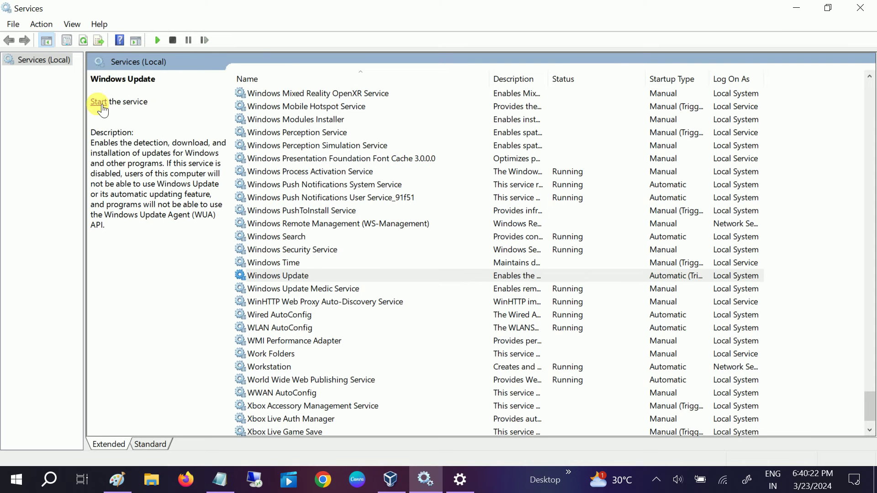
left_click(101, 102)
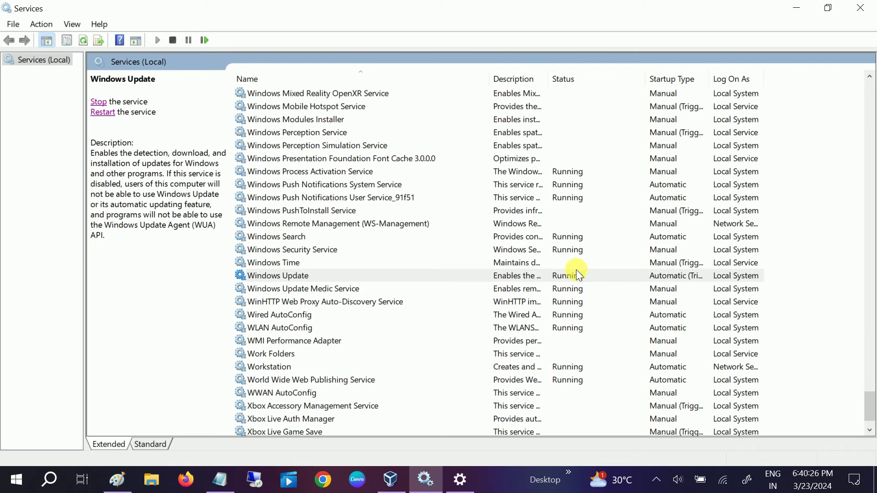
left_click(470, 271)
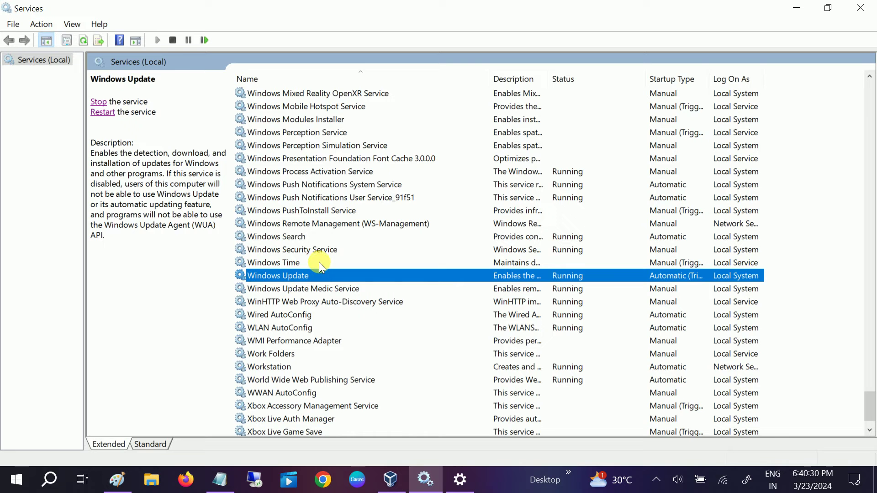
- Browse the E and W services with letter keys to select Windows Event Collector
key("Down")
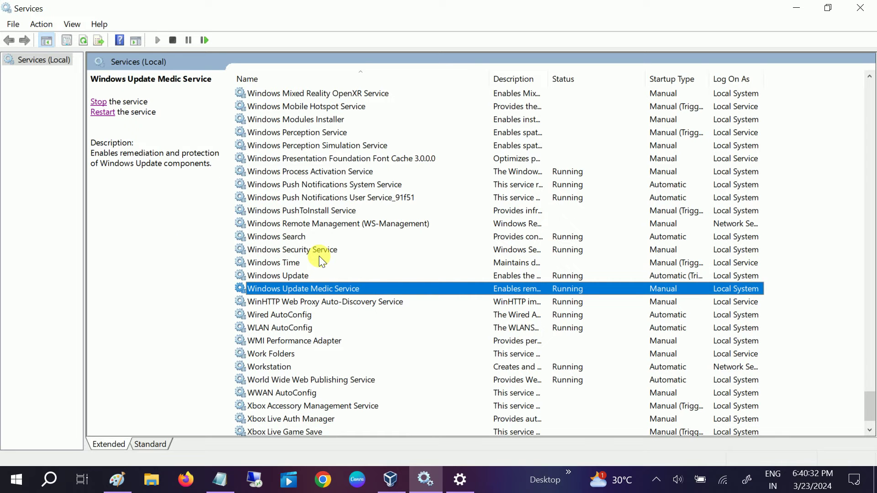
key("e")
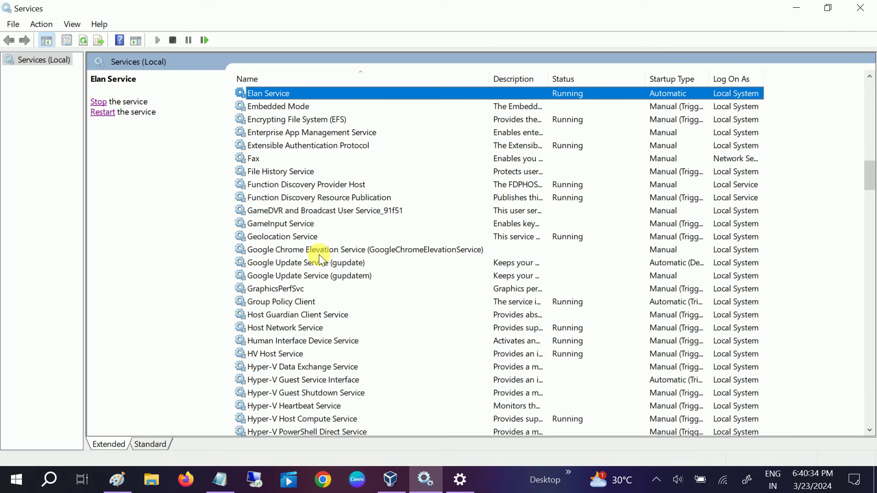
key("Down")
key("Down")
key("Down")
key("Down")
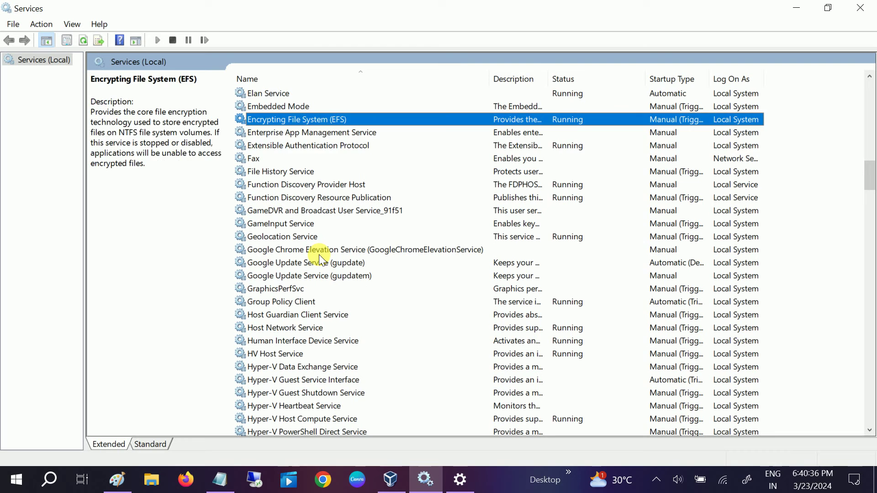
key("Up")
key("Up")
key("Up")
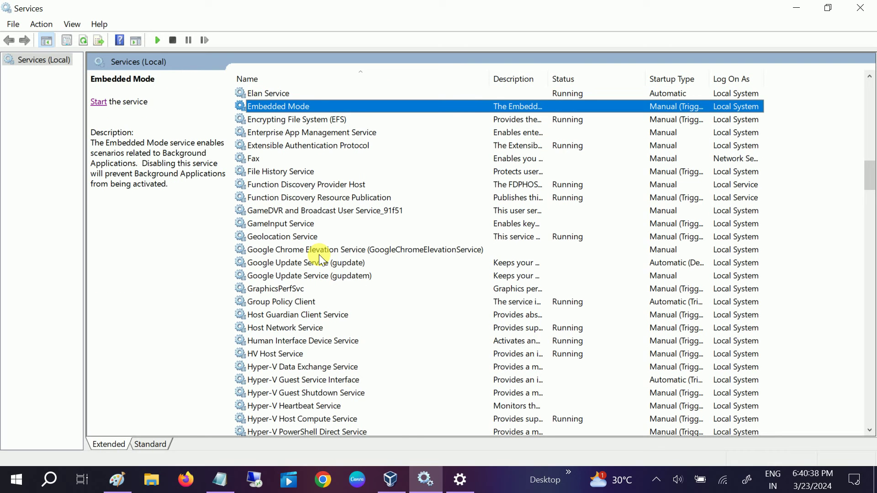
key("w")
key("Down")
key("Down")
key("Down")
key("Down")
key("Down")
key("Down")
key("Down")
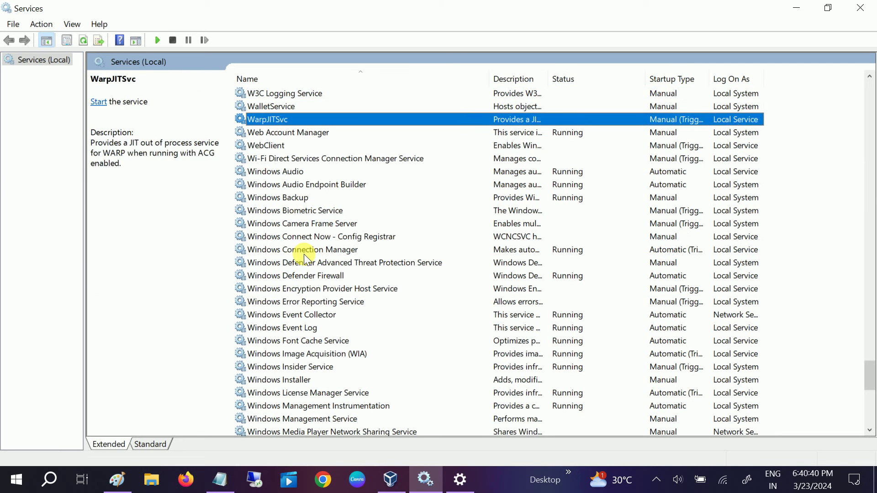
scroll(333, 276, "down", 1)
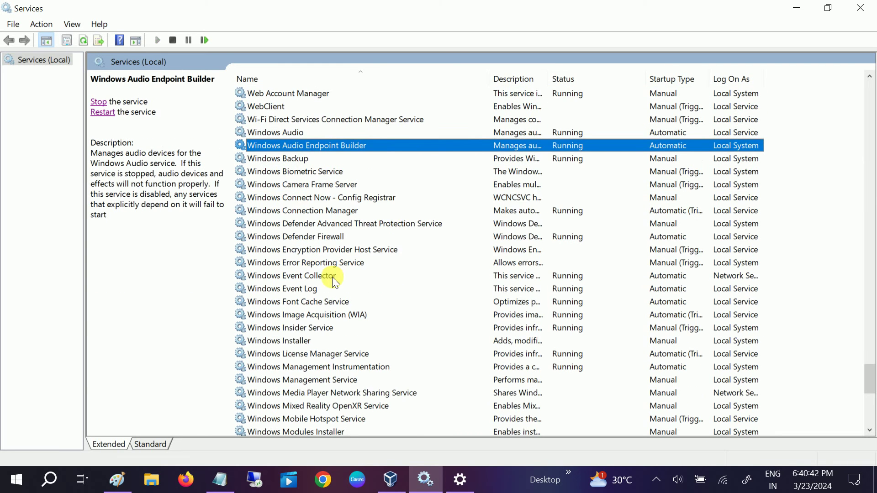
left_click(332, 275)
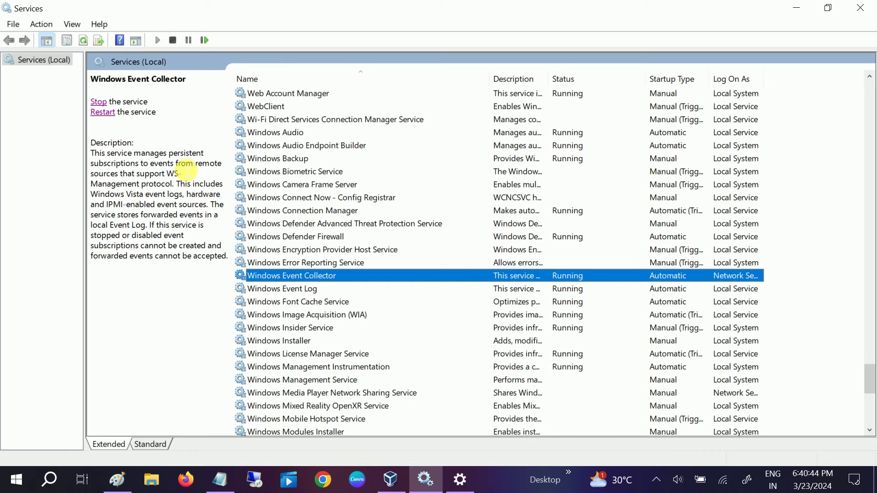
- Stop and start Windows Event Collector from its properties, then close with OK
right_click(311, 276)
left_click(352, 400)
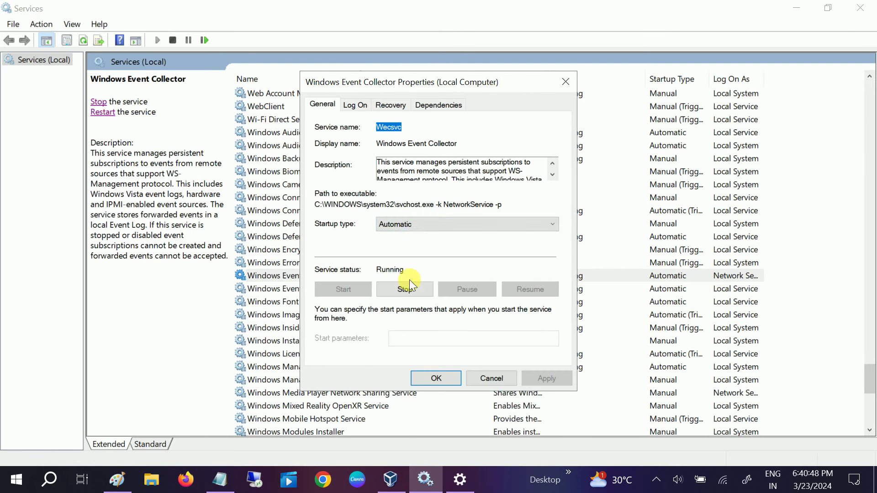
left_click(399, 291)
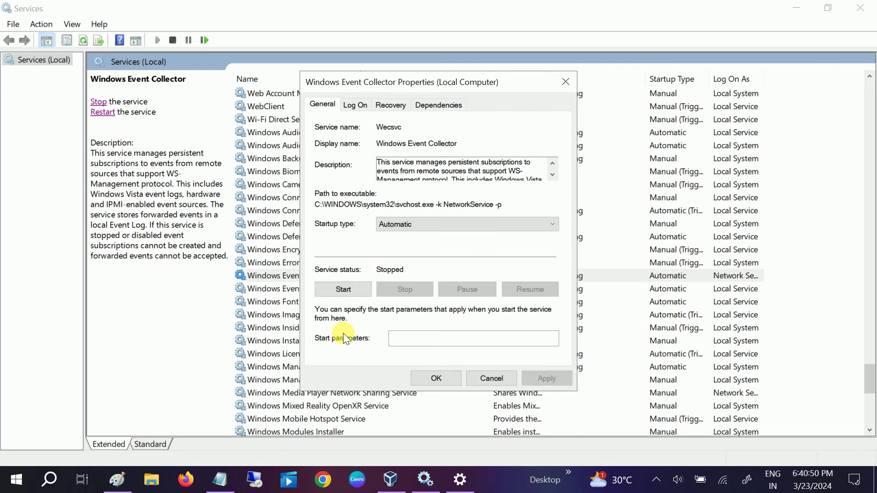
left_click(343, 289)
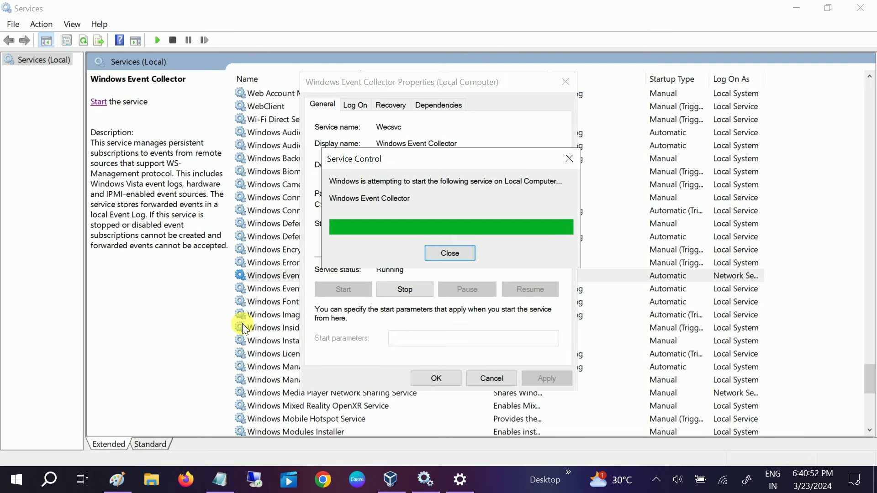
left_click(438, 377)
- Try stopping Windows Event Log and its dependents; dismiss error 1051 and close properties
left_click(306, 288)
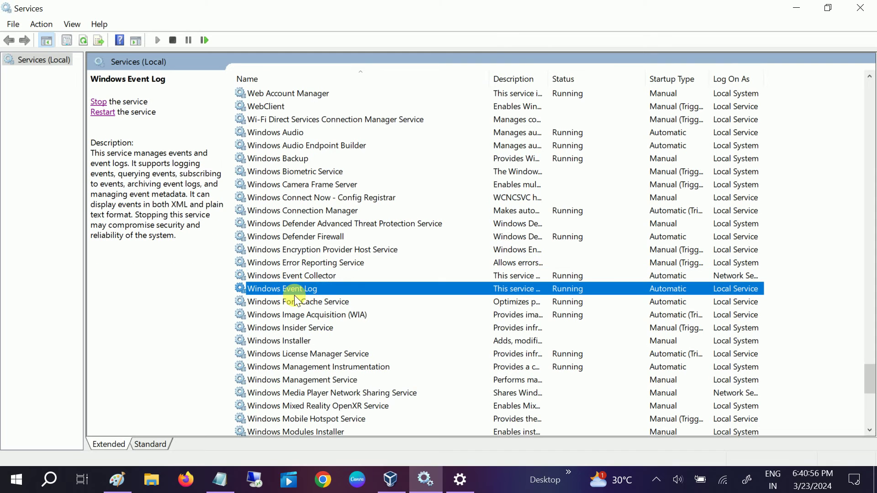
right_click(308, 290)
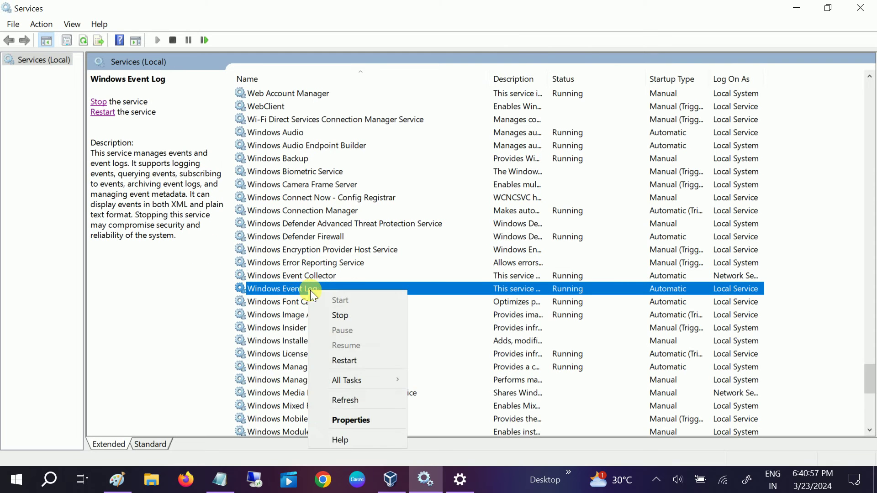
left_click(355, 417)
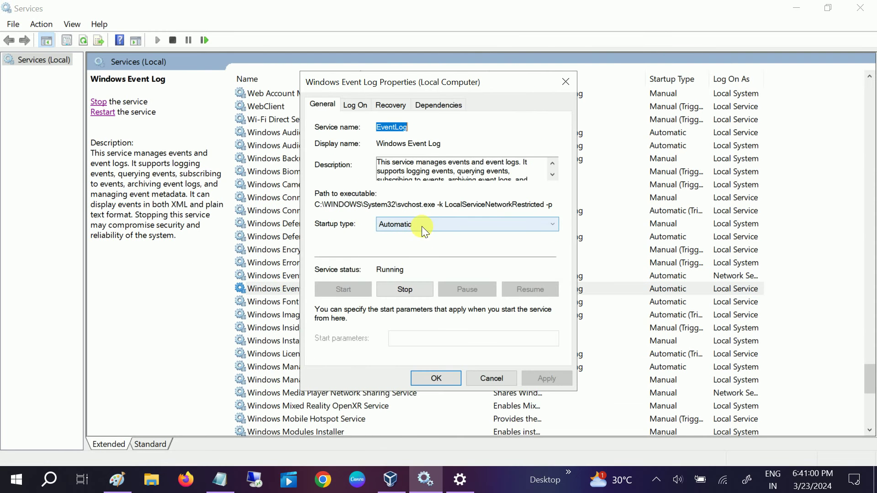
left_click(404, 292)
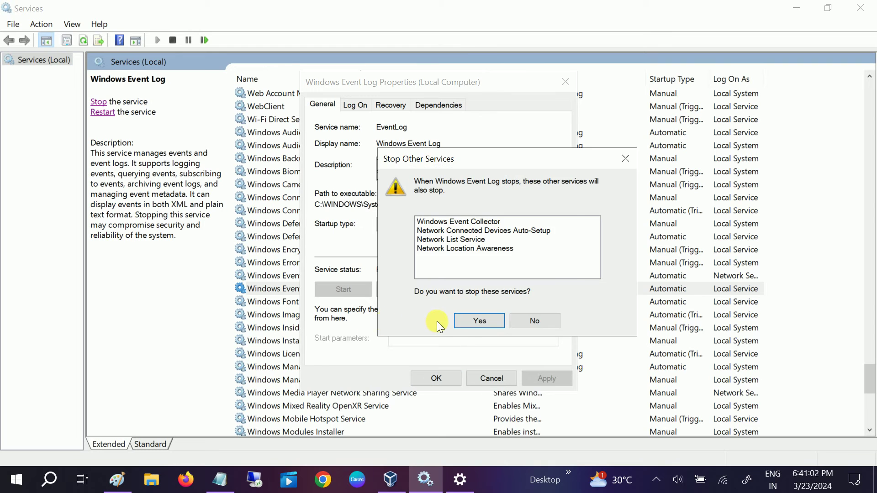
left_click(468, 323)
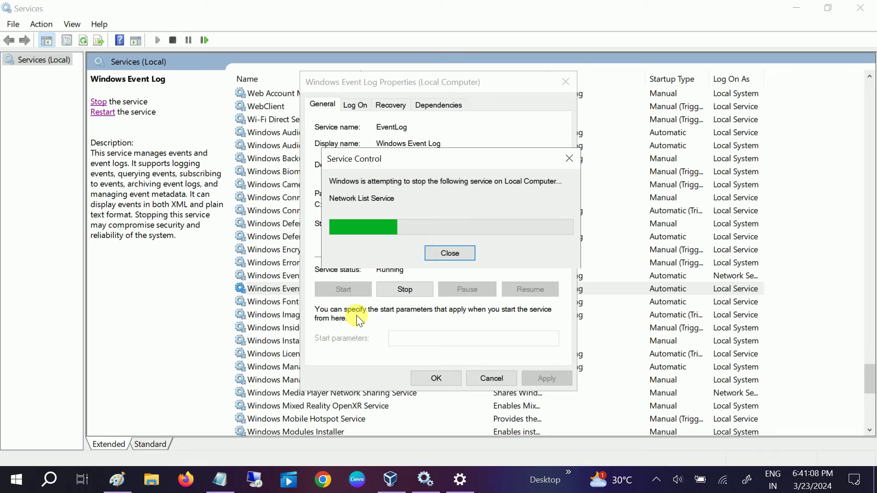
left_click(543, 340)
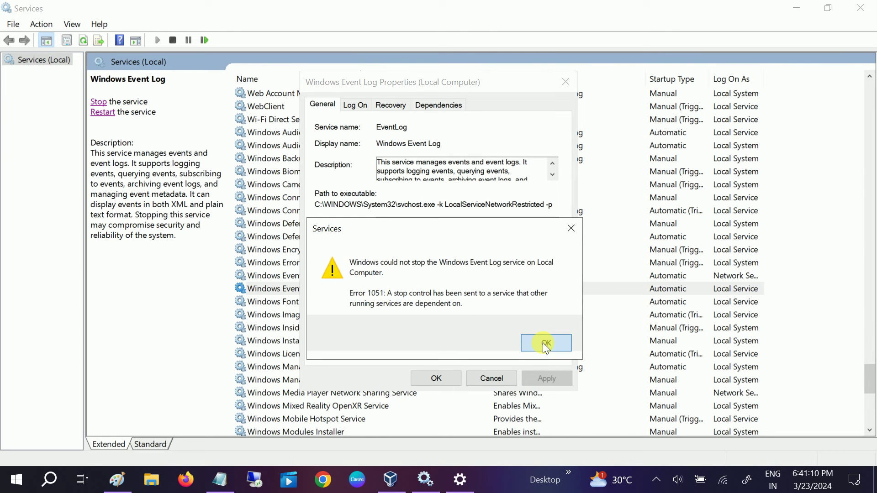
left_click(436, 379)
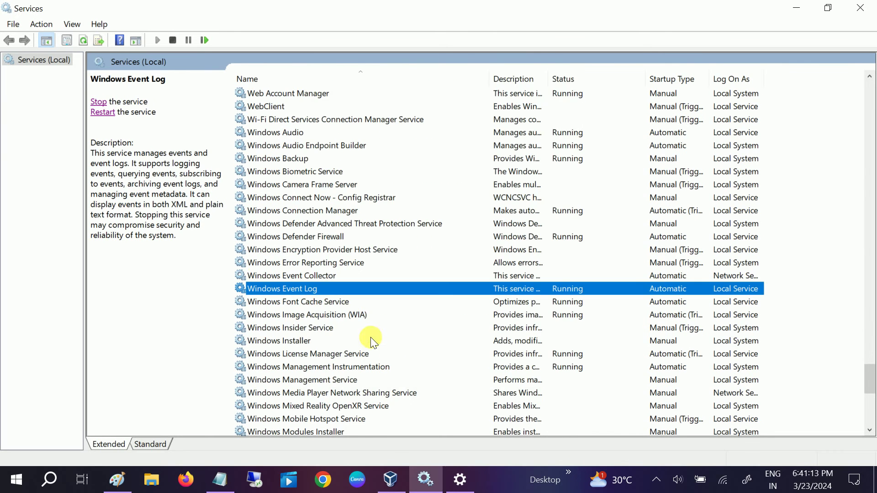
- Try restarting Windows Event Log with dependents, dismiss error 1061, and reselect it
left_click(102, 112)
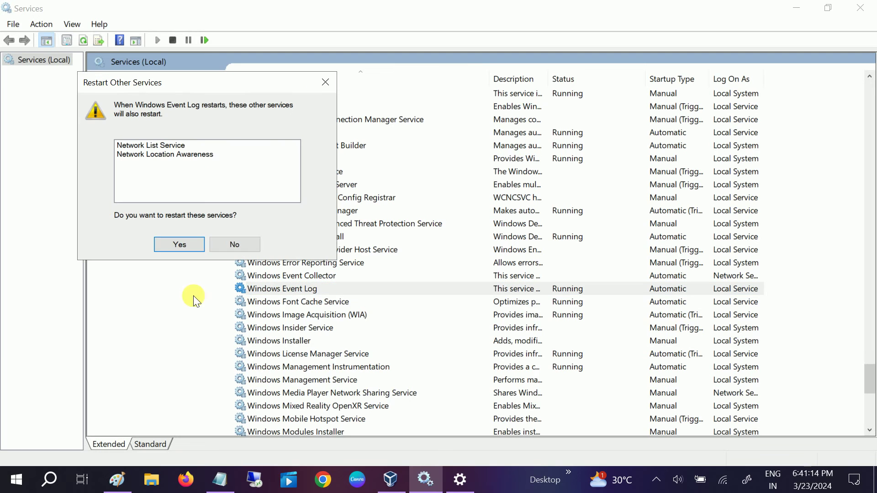
left_click(181, 244)
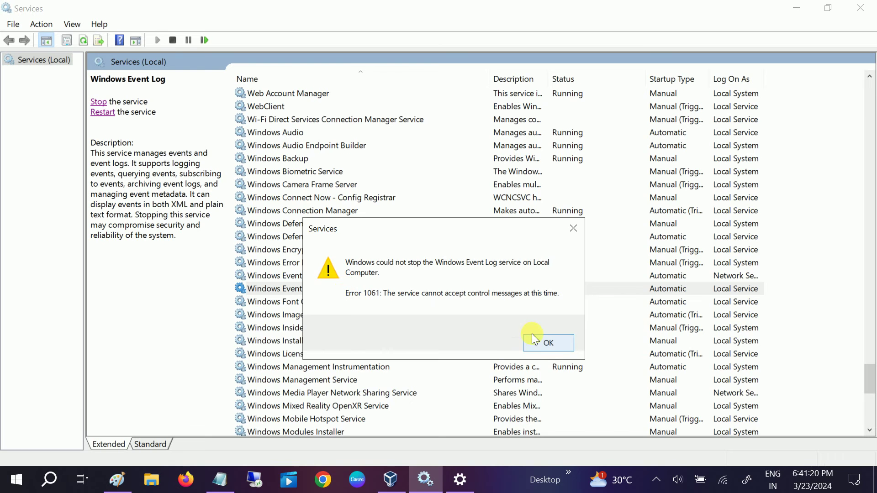
left_click(533, 341)
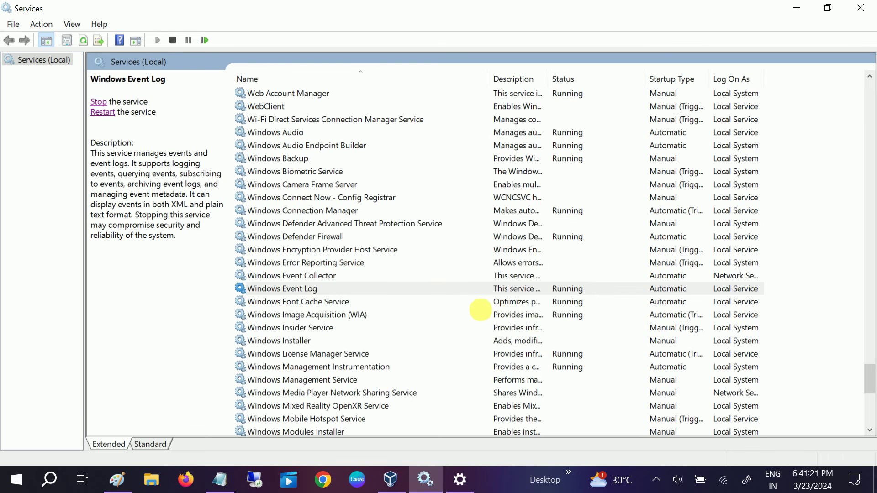
left_click(333, 289)
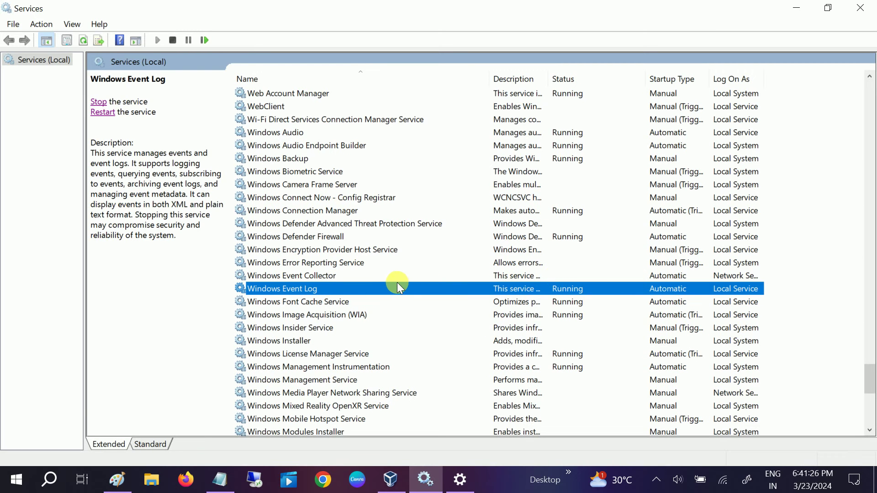
- Minimize Services and Settings, then open and dismiss the Start power menu without restarting
left_click(860, 8)
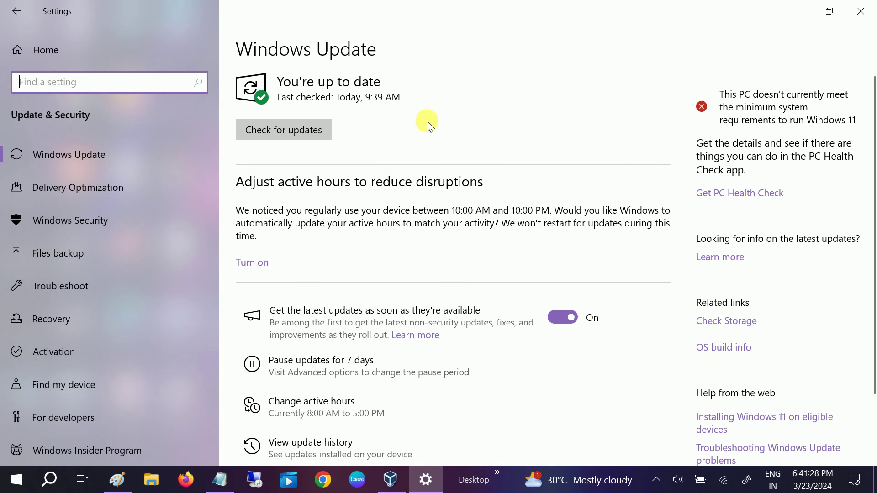
left_click(852, 15)
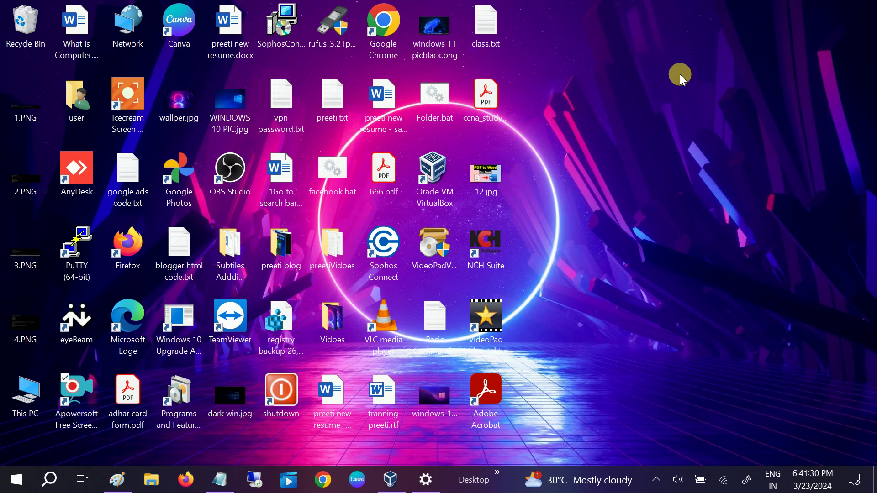
left_click(19, 479)
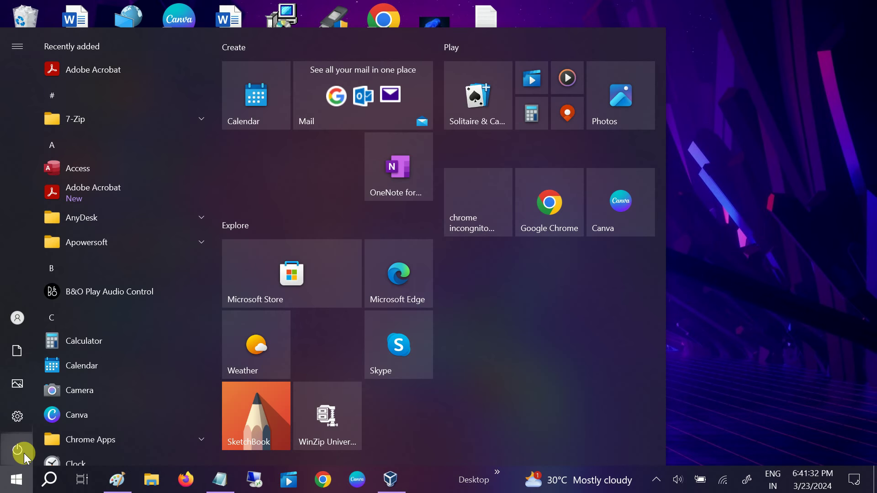
left_click(23, 453)
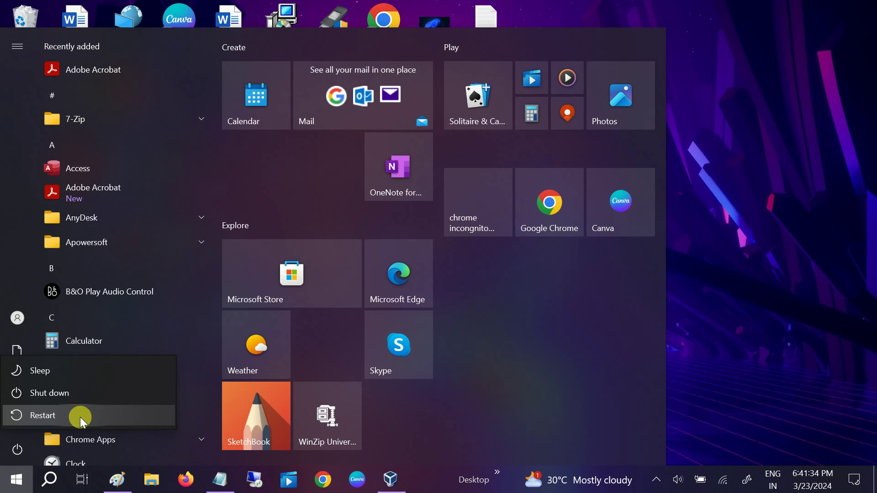
key("Escape")
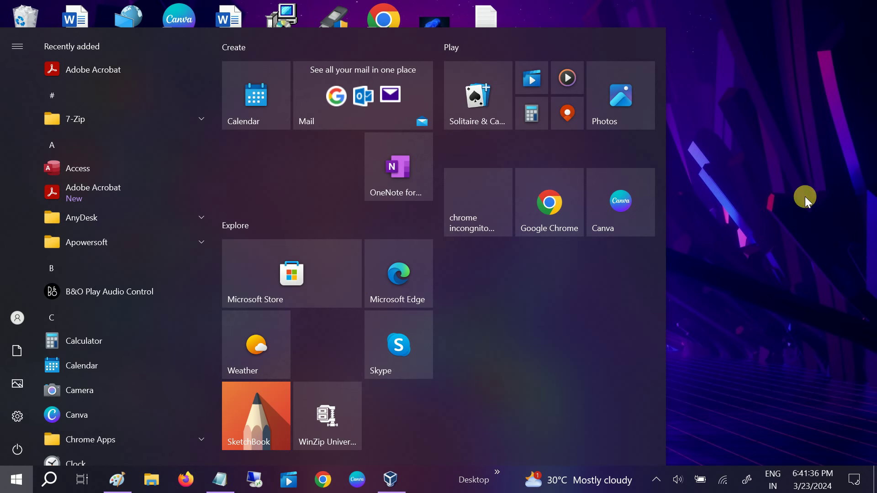
left_click(771, 196)
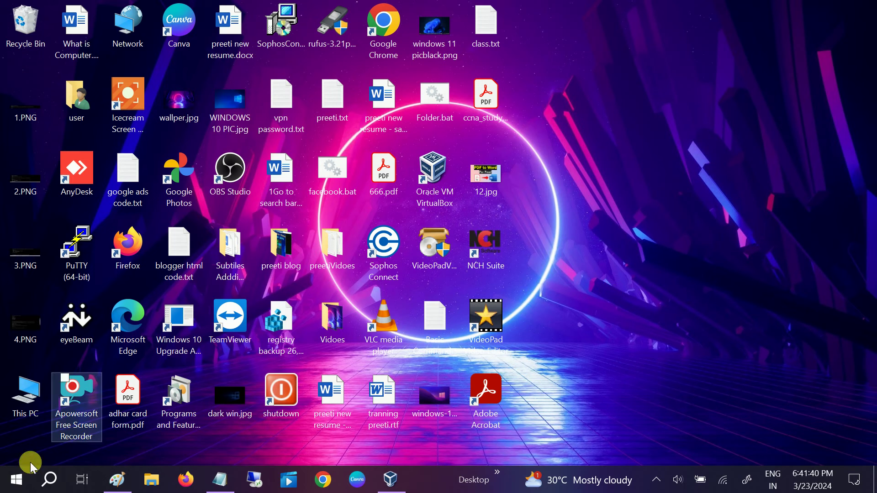
- Open a maximized Command Prompt as administrator from a 'cmd' search
left_click(46, 481)
type("cmd")
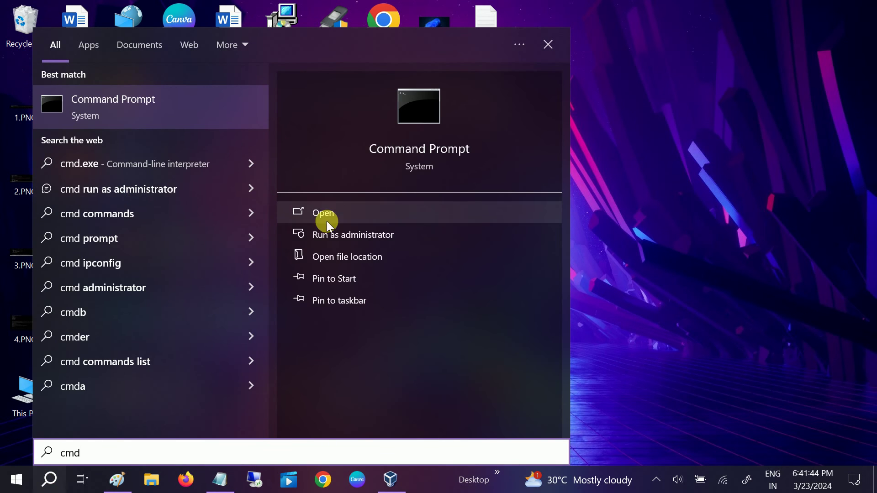
left_click(348, 240)
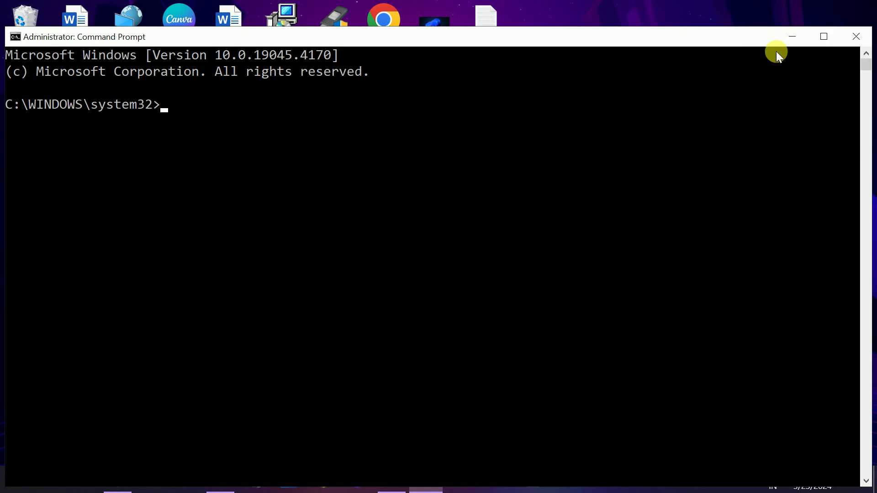
left_click(825, 39)
- Run sfc /scannow to start the system file scan
type("s")
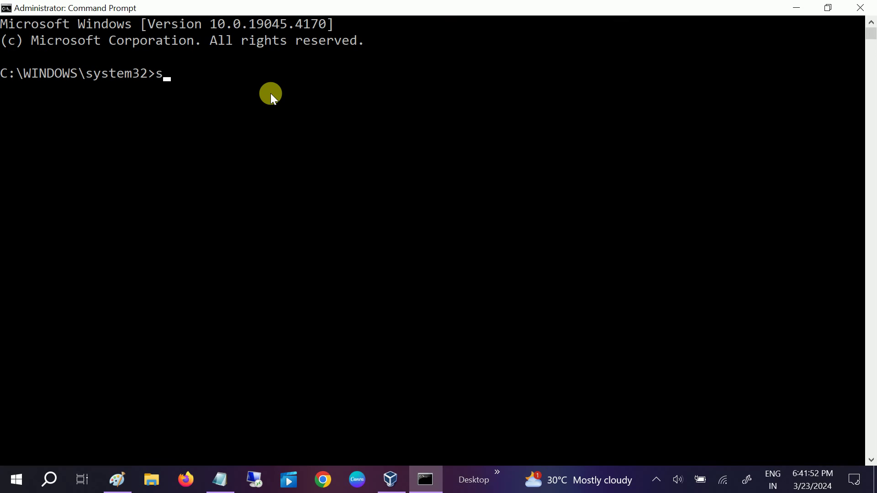
type("fc /sca")
key("BackSpace")
type("cannow")
key("Return")
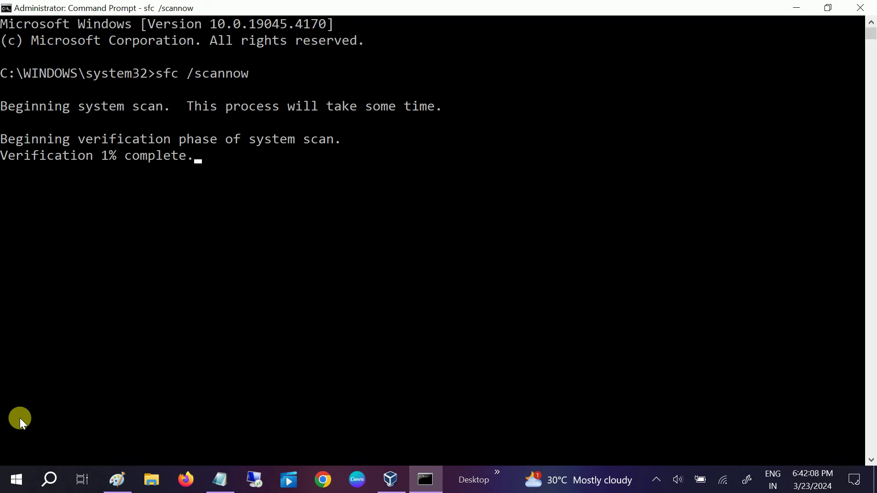
- Cancel the sfc scan and run DISM /Online /Cleanup-Image /RestoreHealth copied from Notepad
left_click(220, 479)
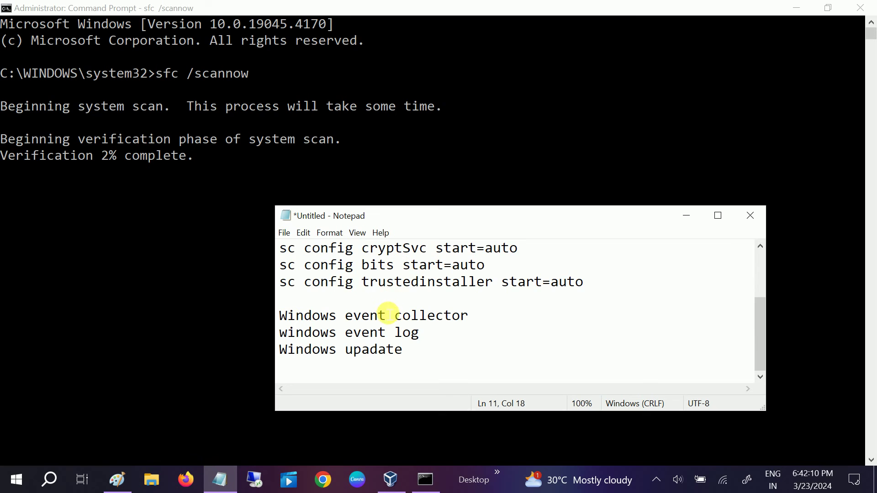
left_click(717, 215)
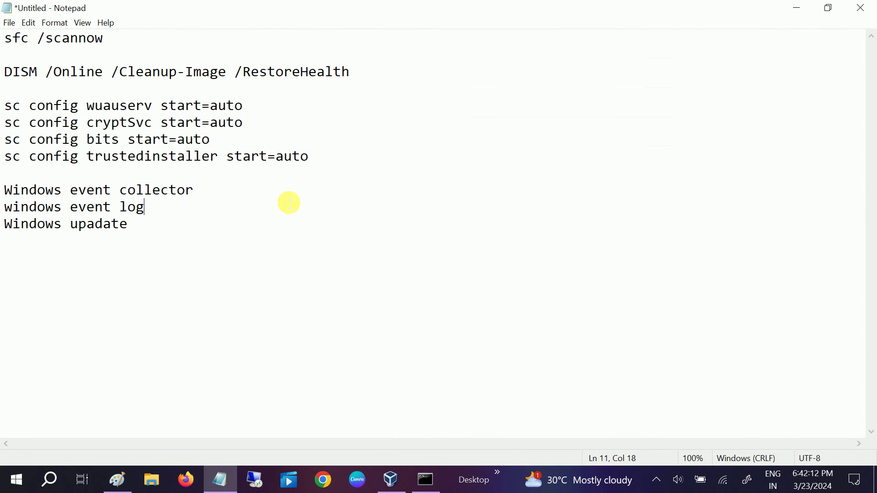
left_click_drag(365, 78, 7, 79)
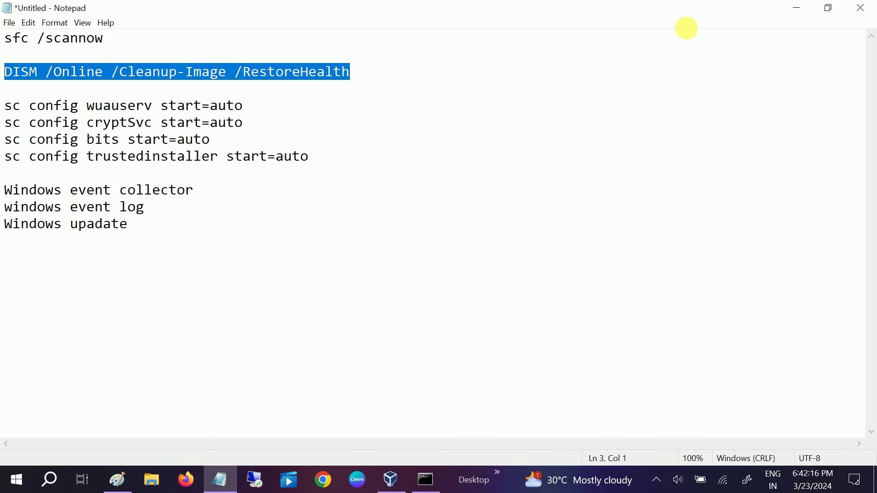
left_click(796, 11)
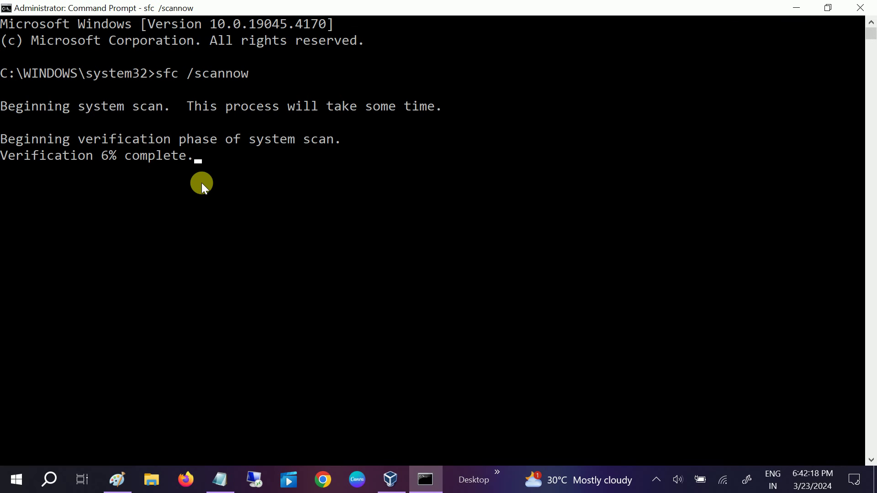
key("ctrl+c")
right_click(160, 171)
key("Return")
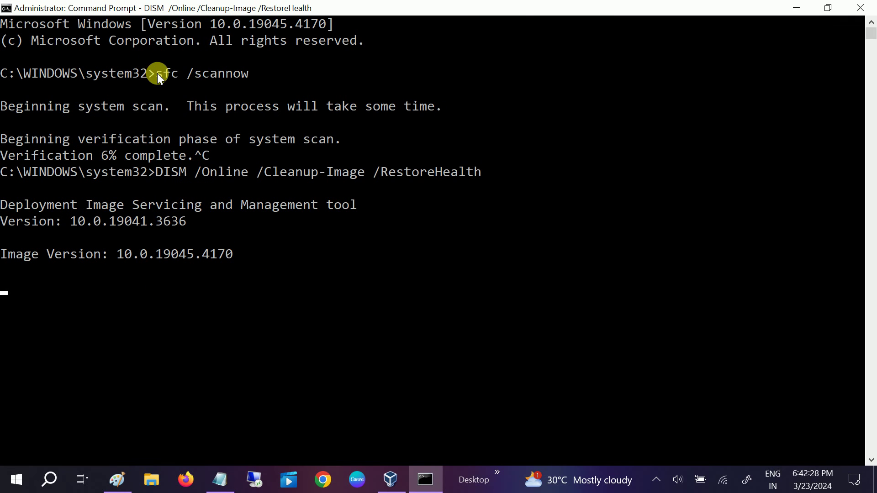
- Copy the sc config wuauserv start=auto line from Notepad, then close the DISM console
left_click_drag(158, 73, 265, 73)
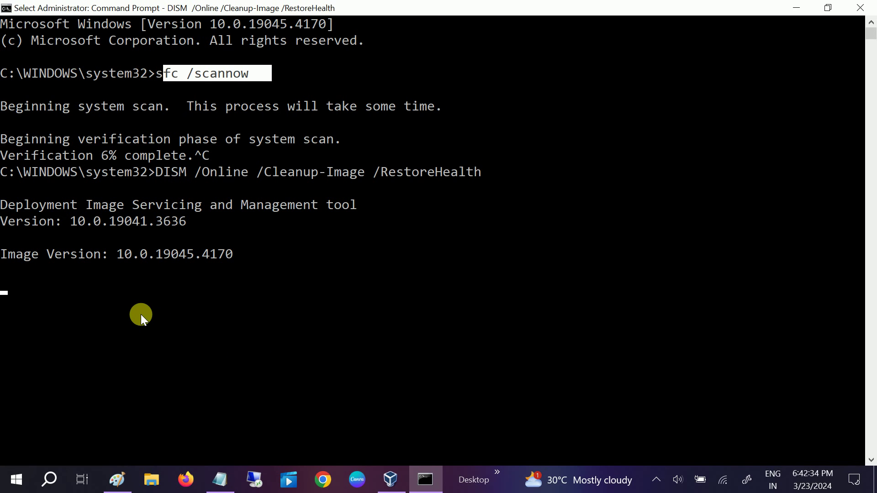
left_click(114, 307)
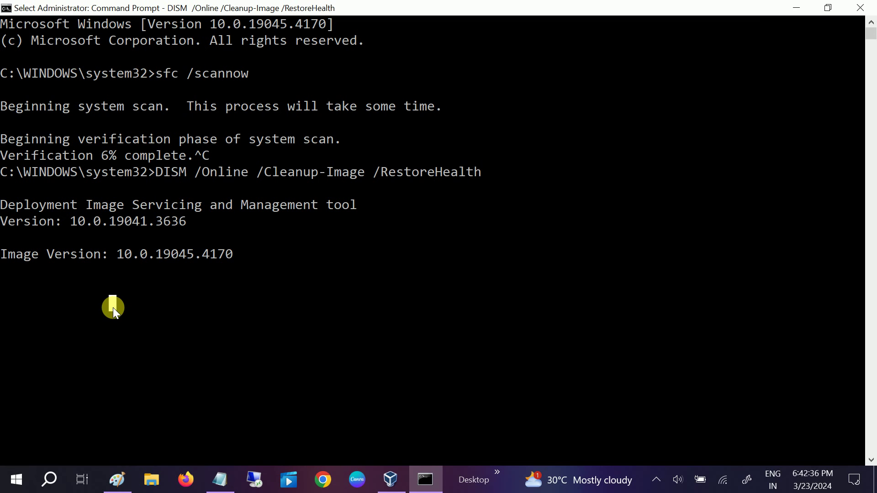
left_click(221, 480)
left_click_drag(253, 108, 9, 106)
right_click(12, 107)
left_click(45, 143)
left_click(801, 6)
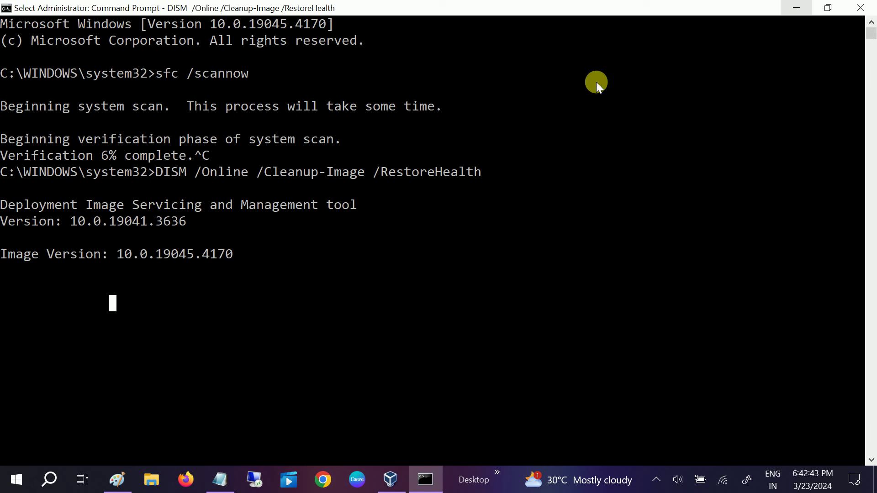
right_click(239, 245)
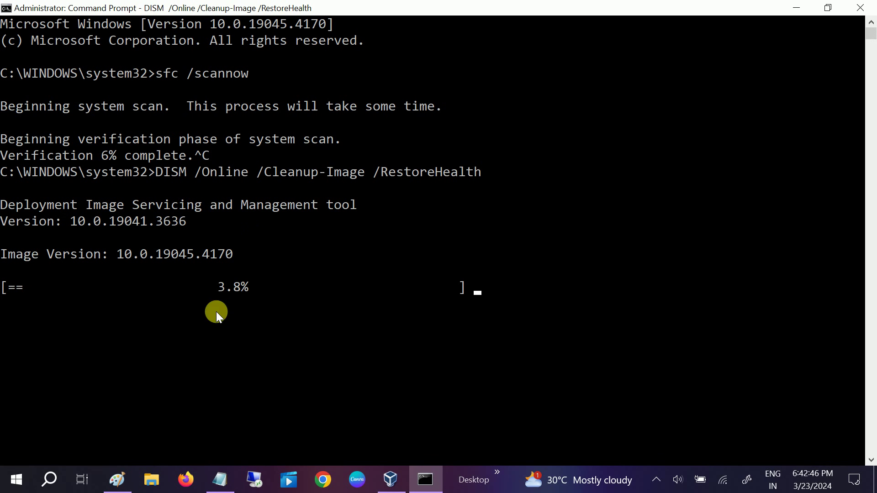
left_click(860, 8)
- Launch a maximized Command Prompt as administrator
left_click(49, 480)
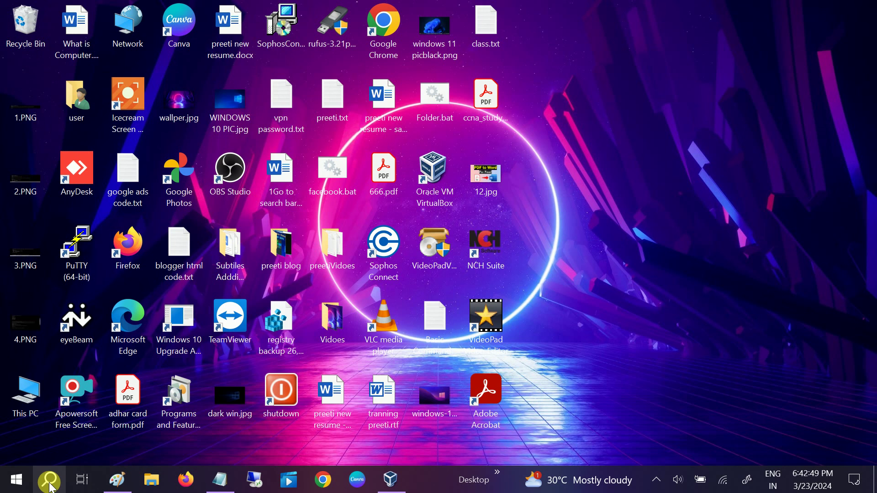
type("cmd")
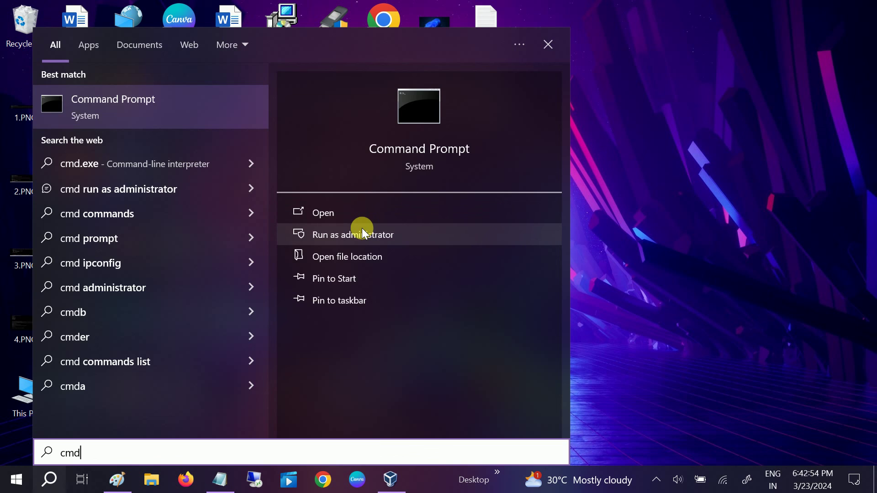
left_click(363, 231)
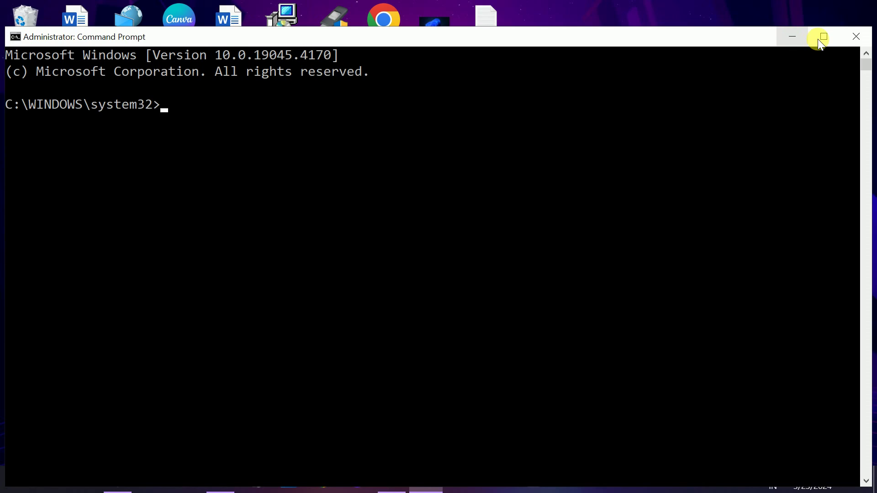
left_click(816, 39)
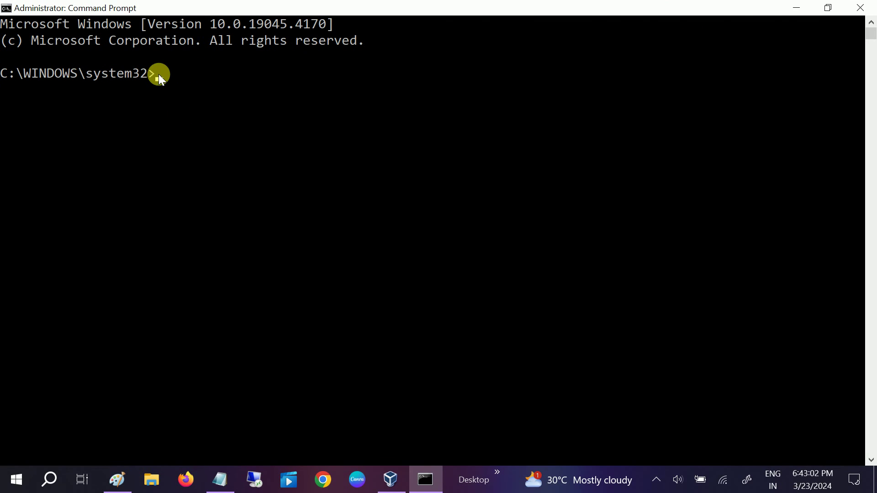
- Run the four sc config start=auto commands for wuauserv, cryptSvc, bits and trustedinstaller
left_click(220, 479)
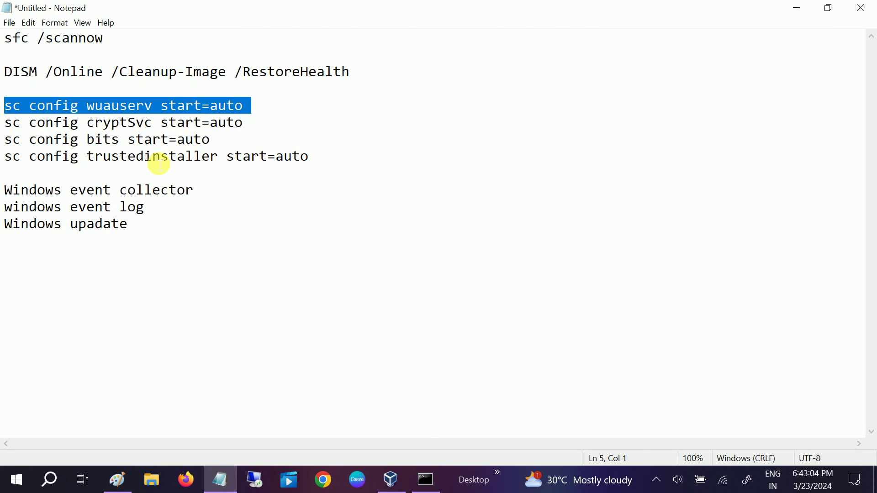
left_click_drag(319, 159, 8, 104)
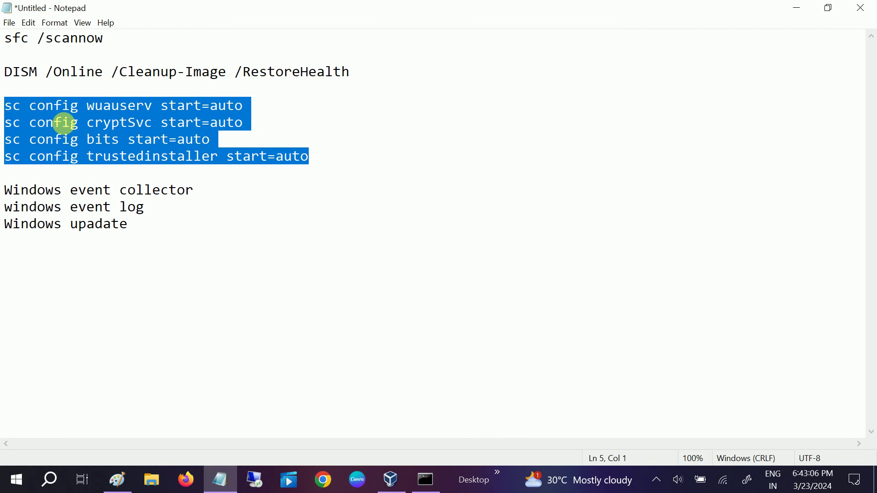
right_click(68, 128)
left_click(51, 162)
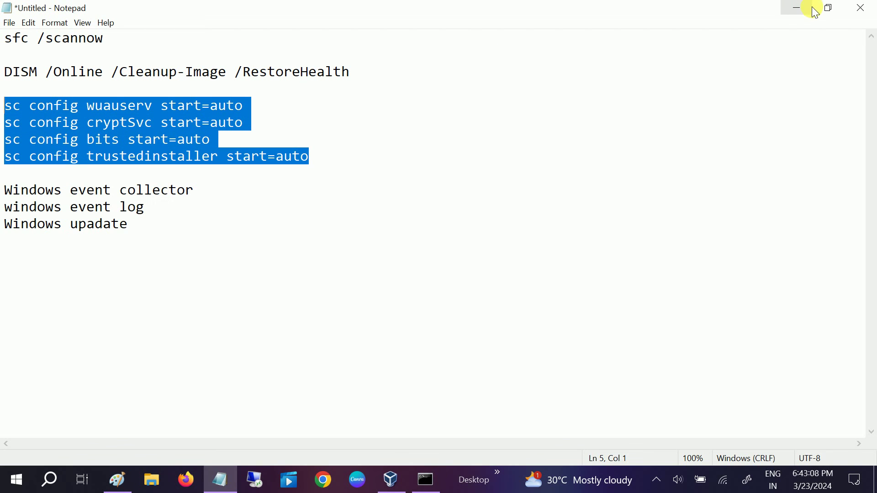
left_click(797, 8)
right_click(176, 78)
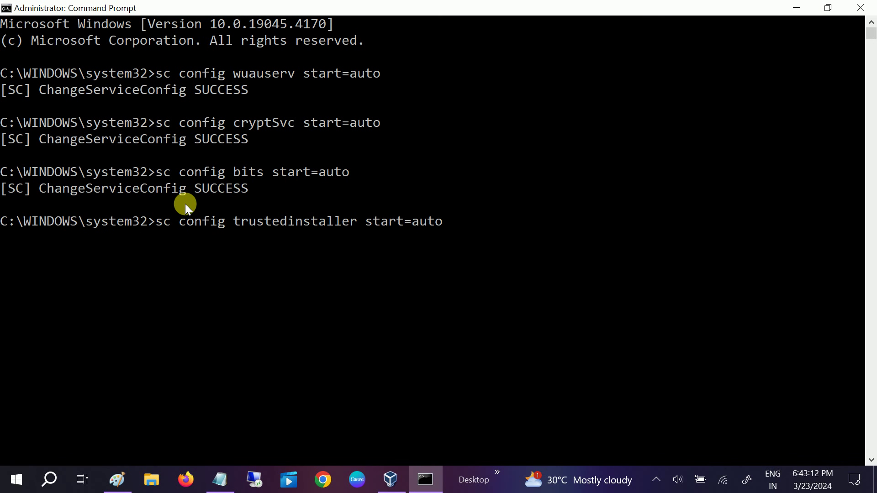
key("Return")
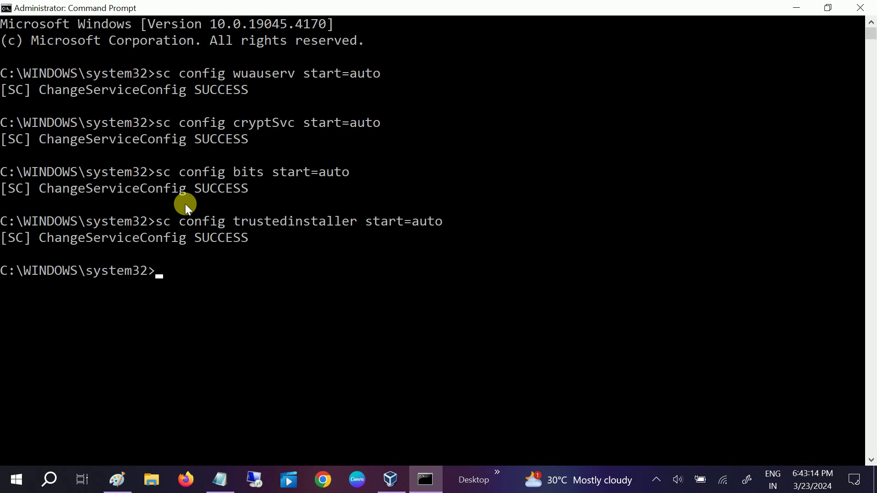